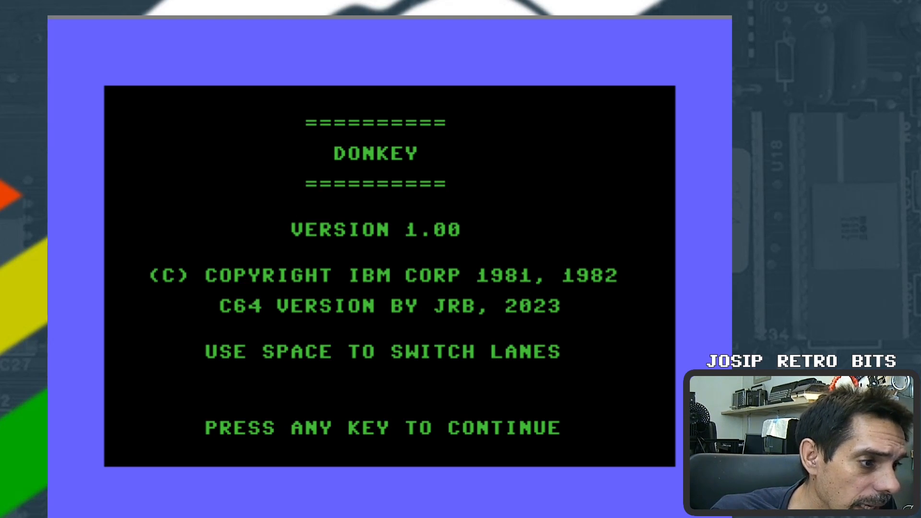
# Start the Donkey game from the title screen so the road begins drawing.
pyautogui.press('space')
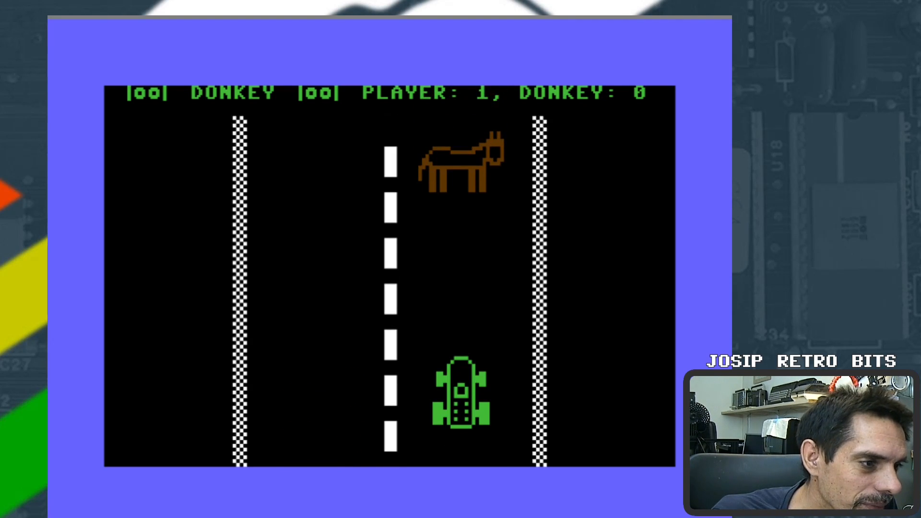
# Switch the car between lanes to dodge each oncoming donkey, bringing the score to Player 20, Donkey 0.
pyautogui.press('space')
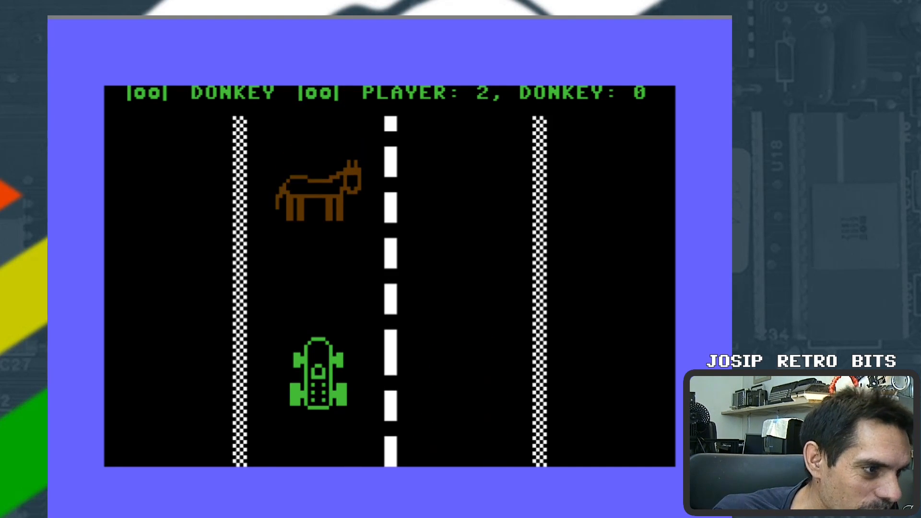
pyautogui.press('space')
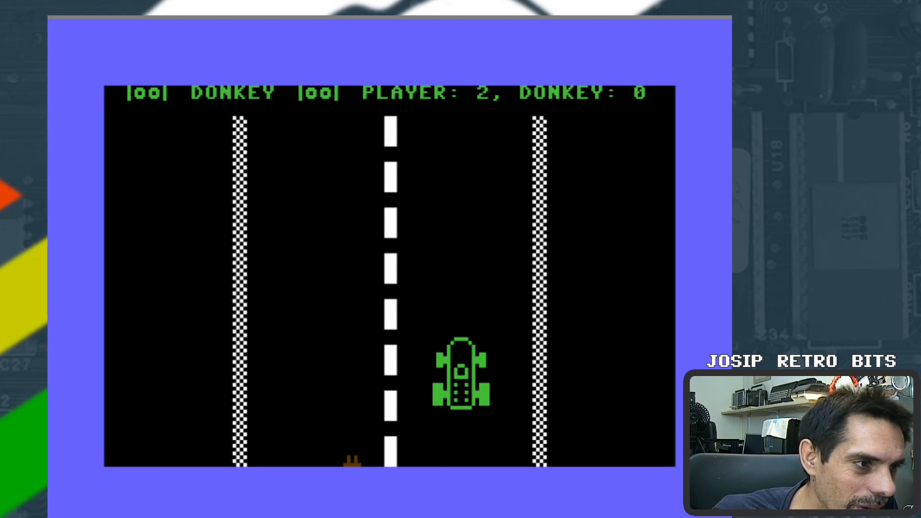
pyautogui.press('space')
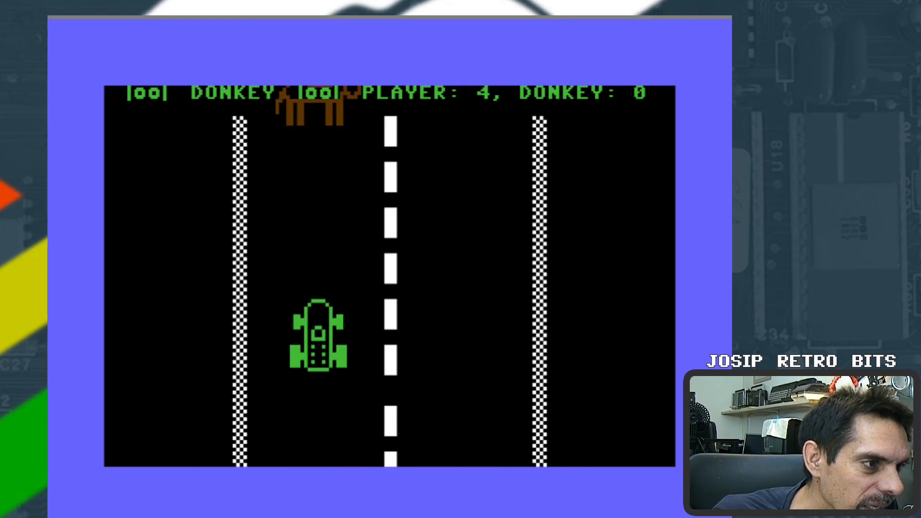
pyautogui.press('space')
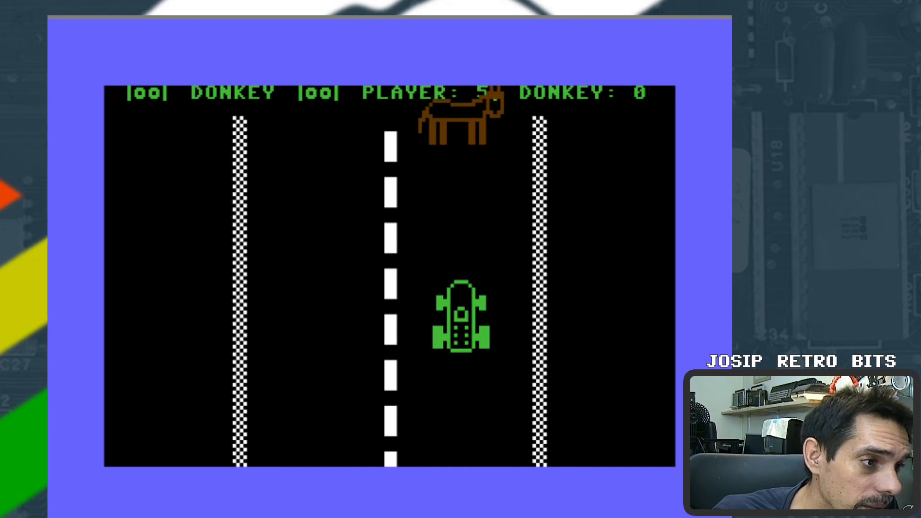
pyautogui.press('space')
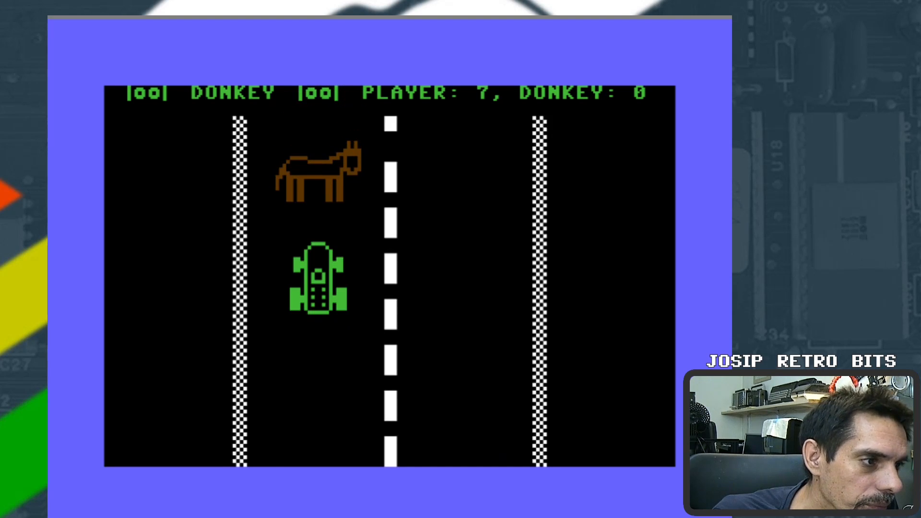
pyautogui.press('space')
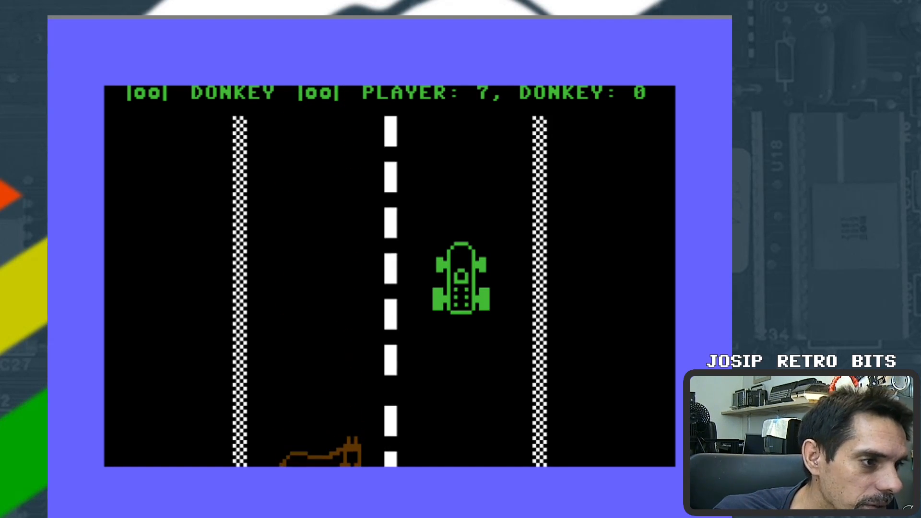
pyautogui.press('Left')
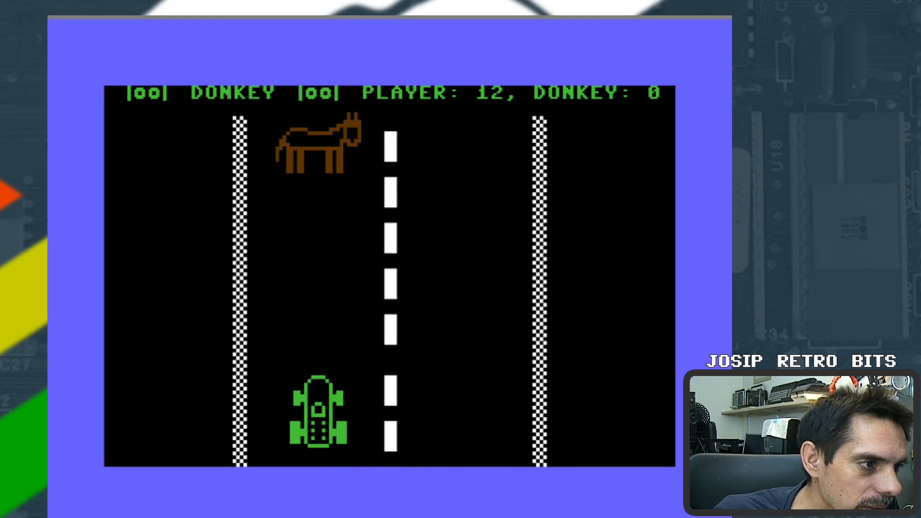
pyautogui.press('space')
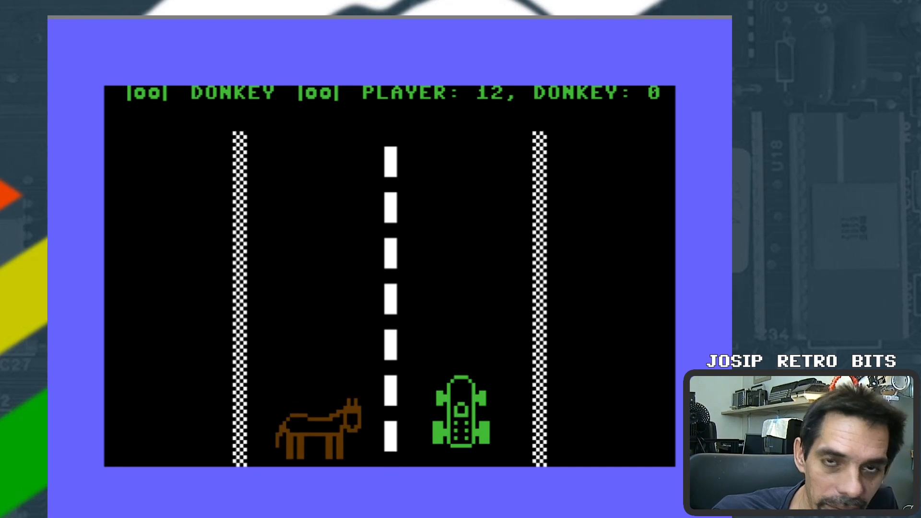
pyautogui.press('space')
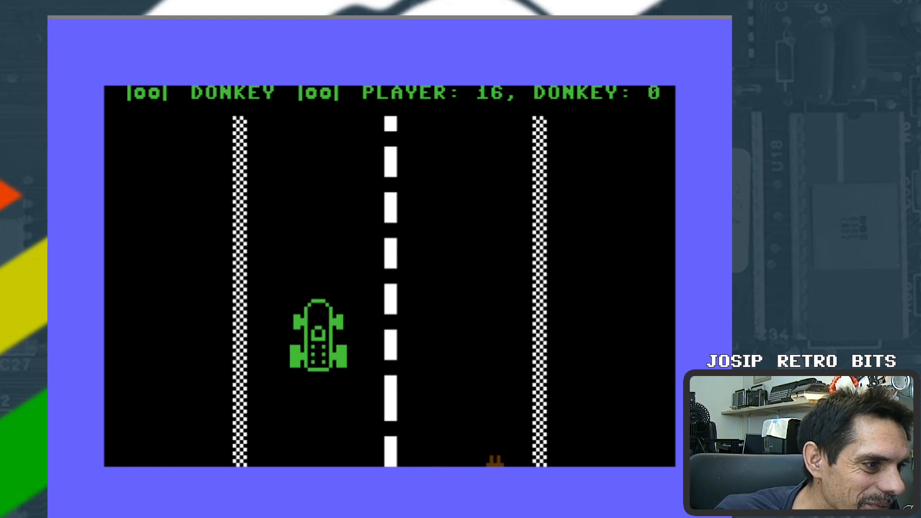
pyautogui.press('space')
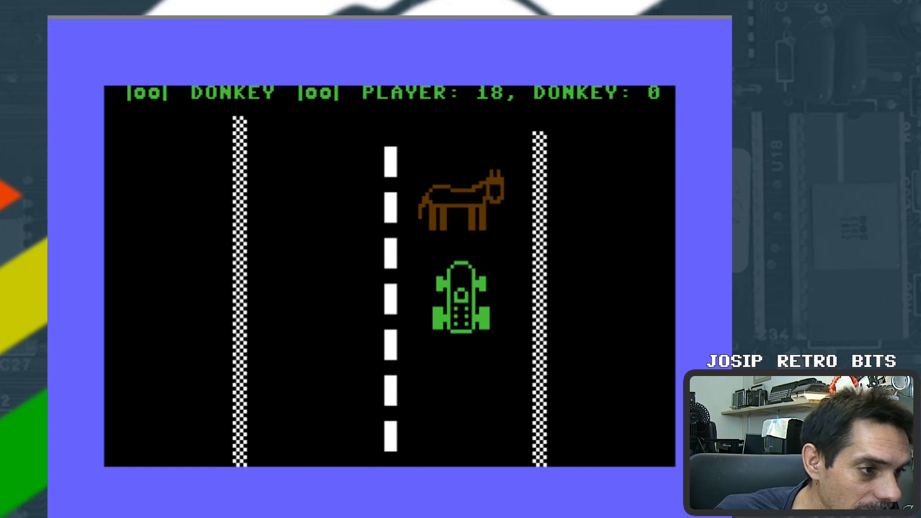
pyautogui.press('space')
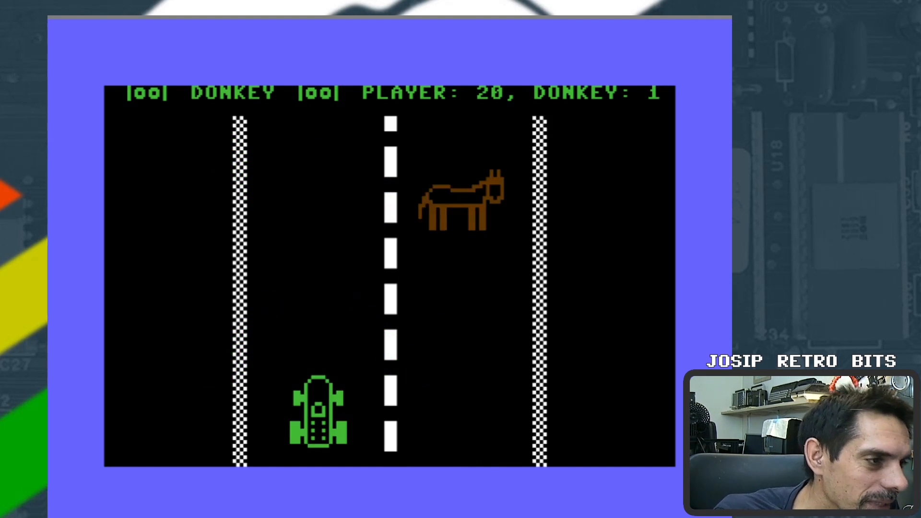
# Keep switching lanes with the arrow keys and Space to dodge further donkeys.
pyautogui.press('Right')
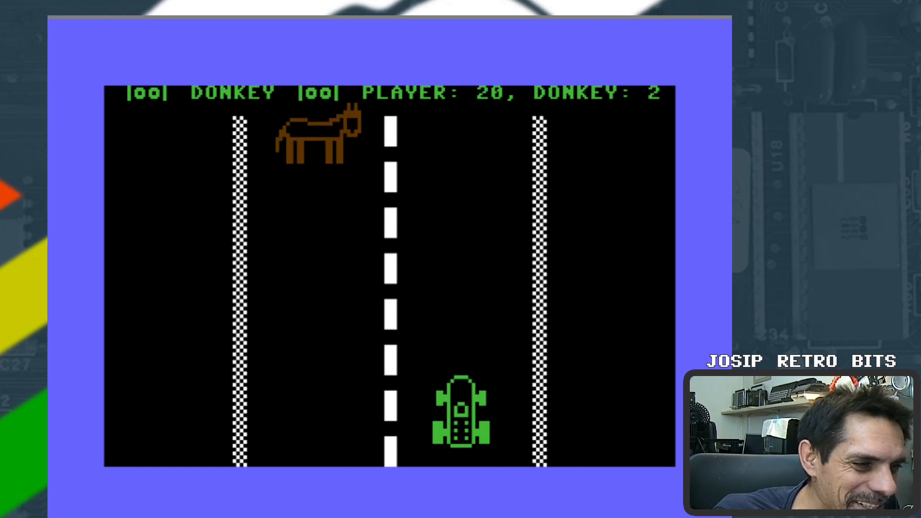
pyautogui.press('Left')
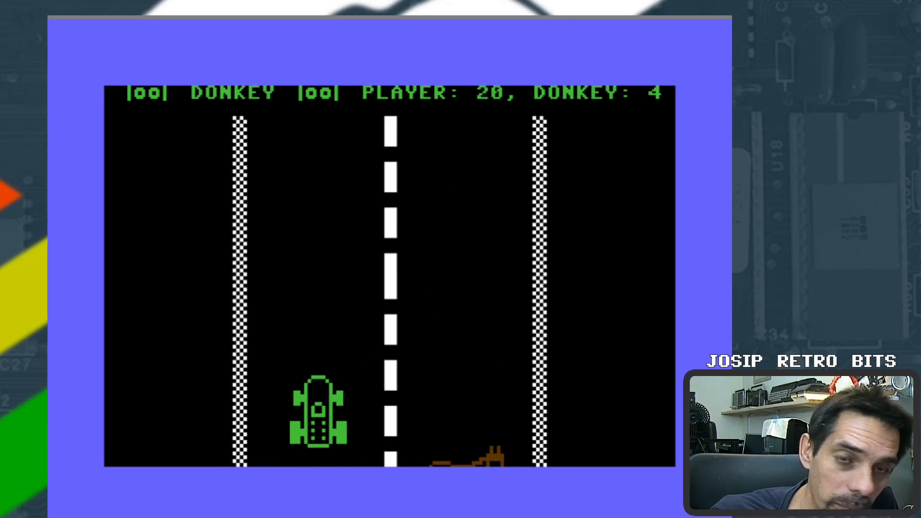
pyautogui.press('Right')
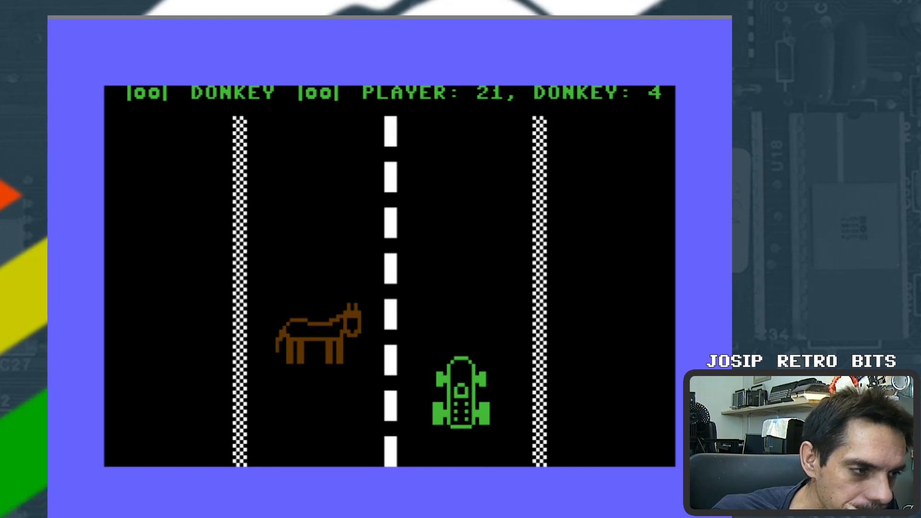
pyautogui.press('Up')
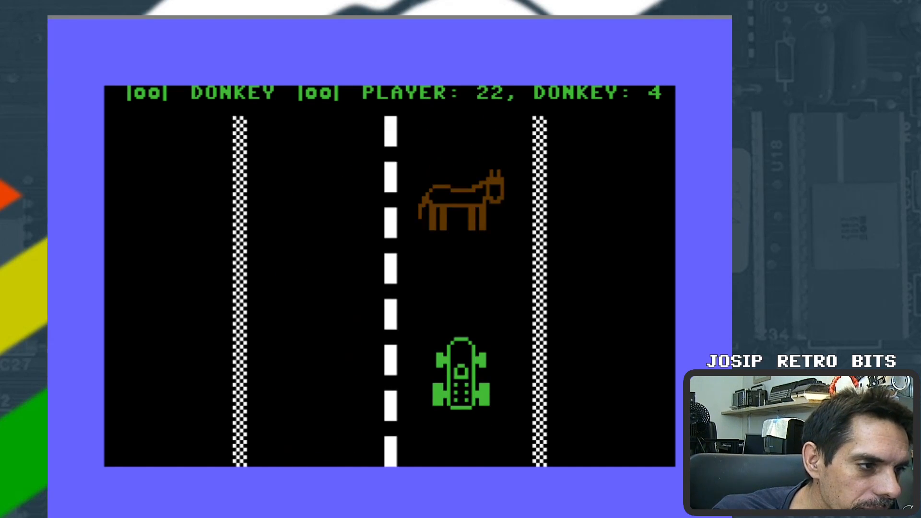
pyautogui.press('Left')
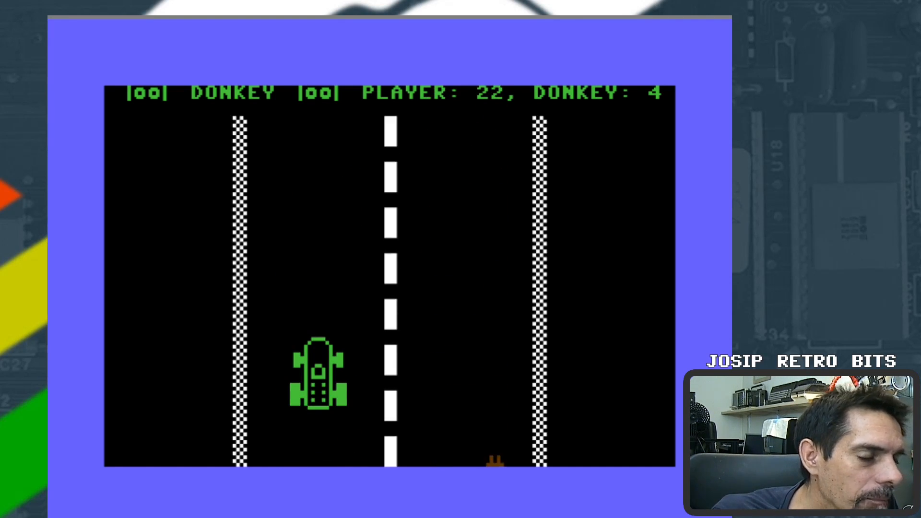
pyautogui.press('Right')
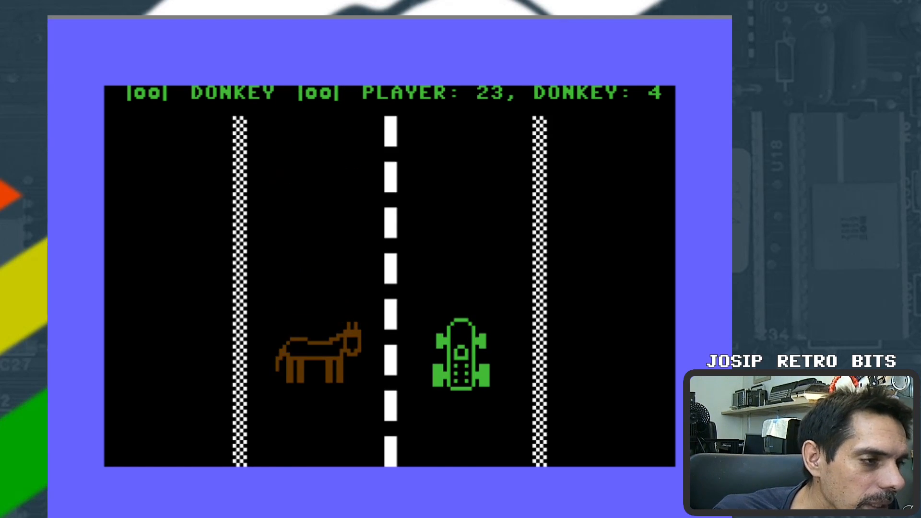
pyautogui.press('Up')
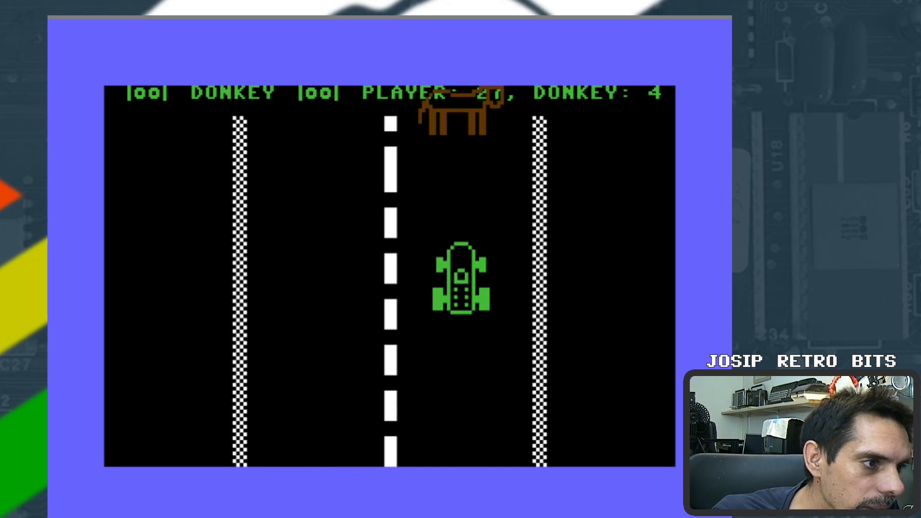
pyautogui.press('space')
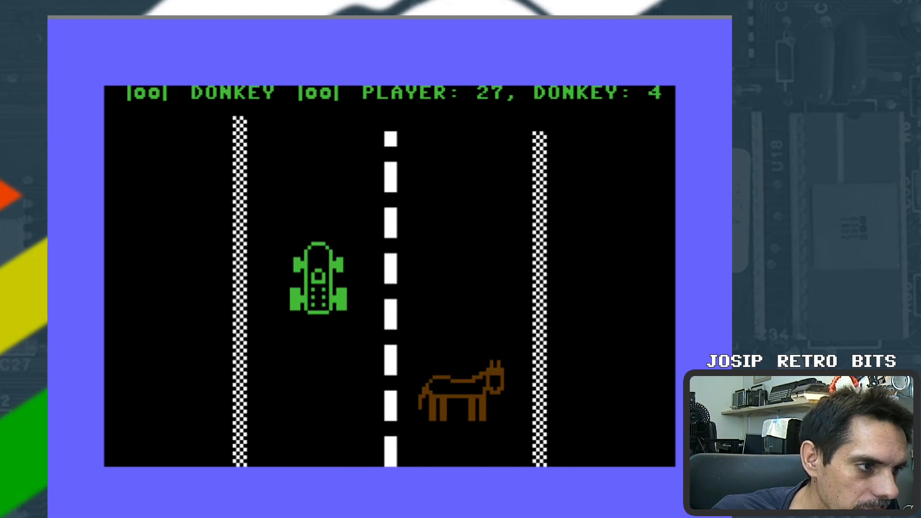
pyautogui.press('space')
pyautogui.press('space')
pyautogui.press('space')
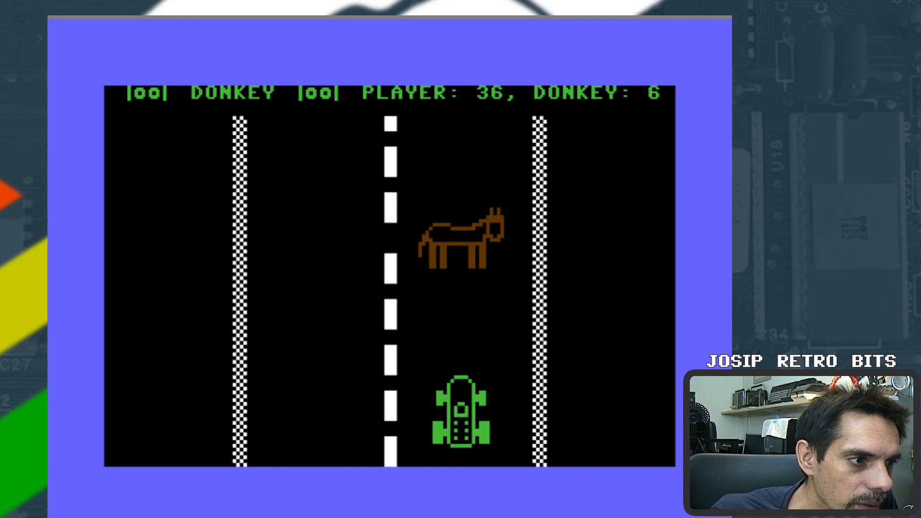
# Continue lane switching until the score reaches 44 against 9.
pyautogui.press('space')
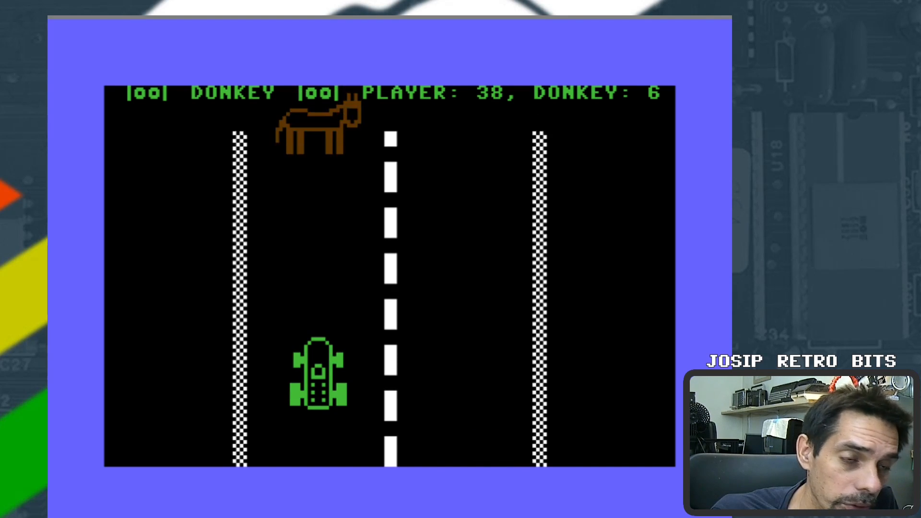
pyautogui.press('space')
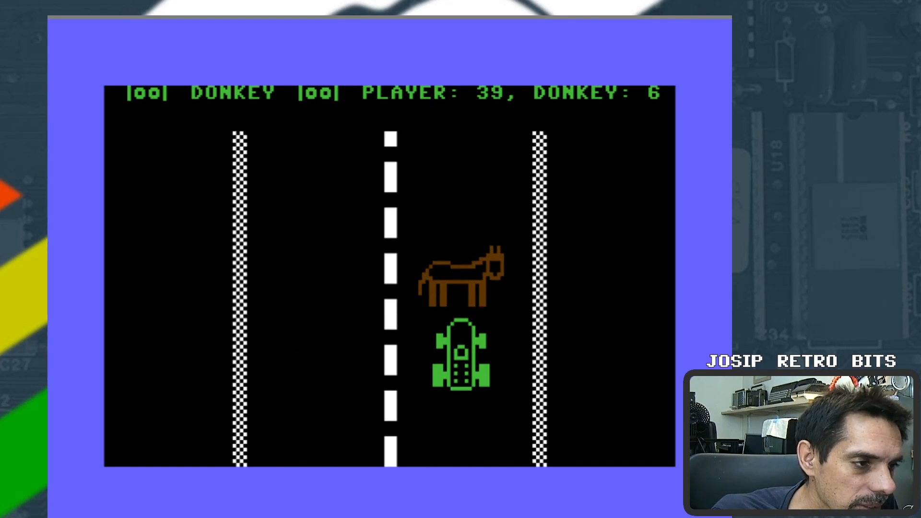
pyautogui.press('space')
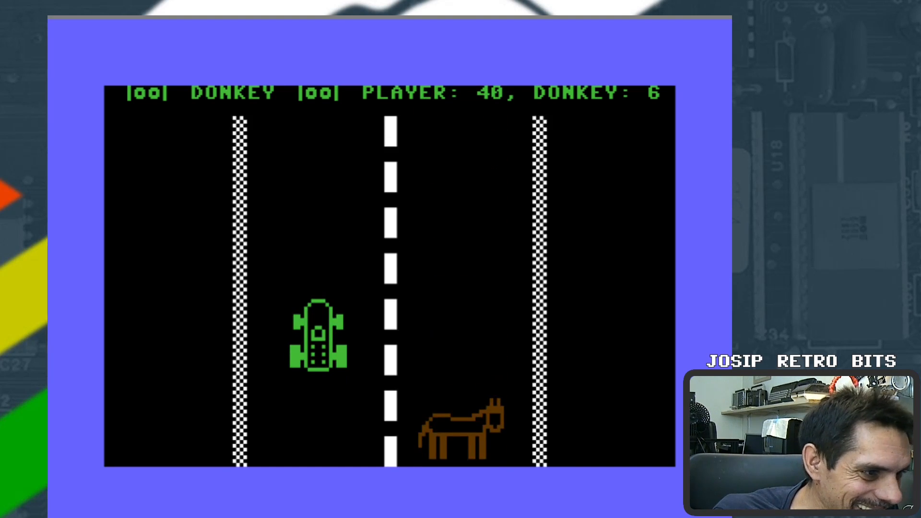
pyautogui.press('space')
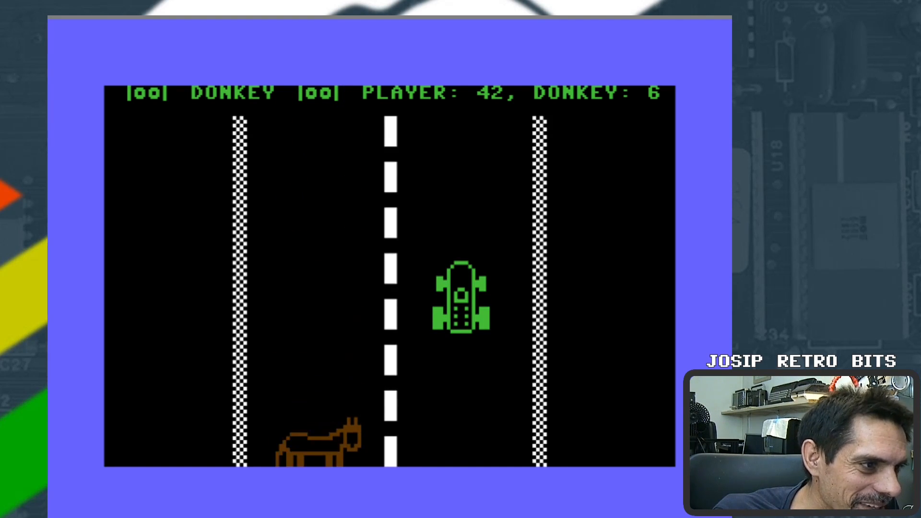
pyautogui.press('space')
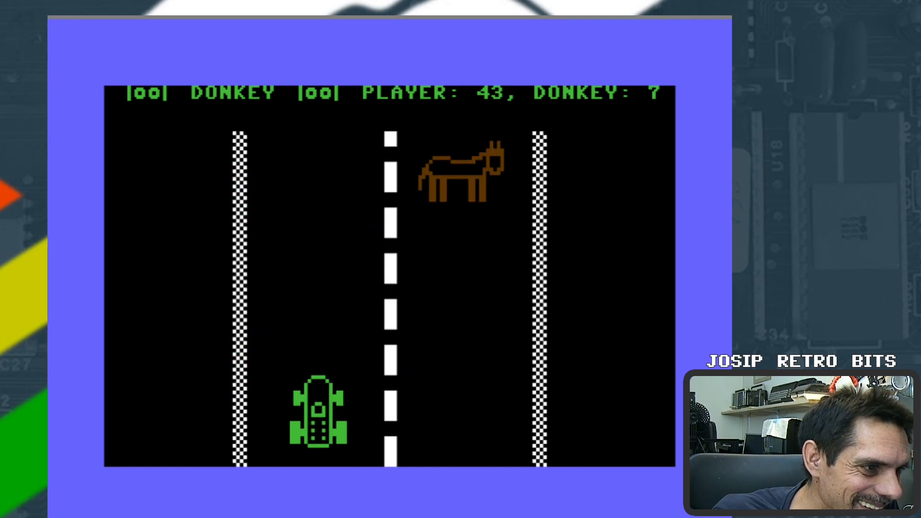
pyautogui.press('space')
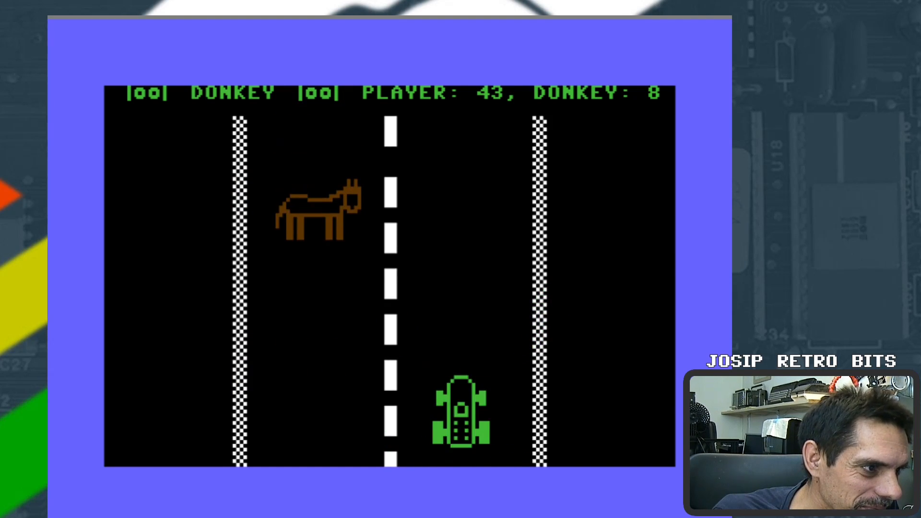
pyautogui.press('space')
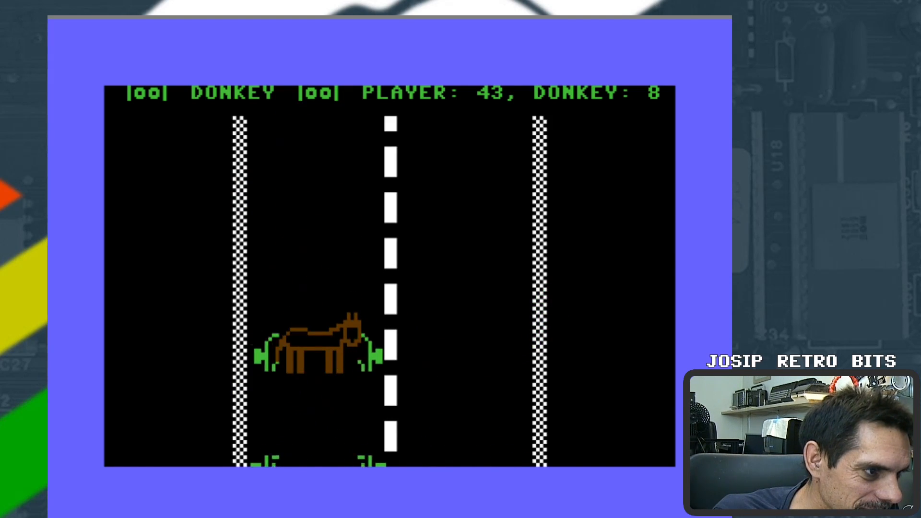
pyautogui.press('space')
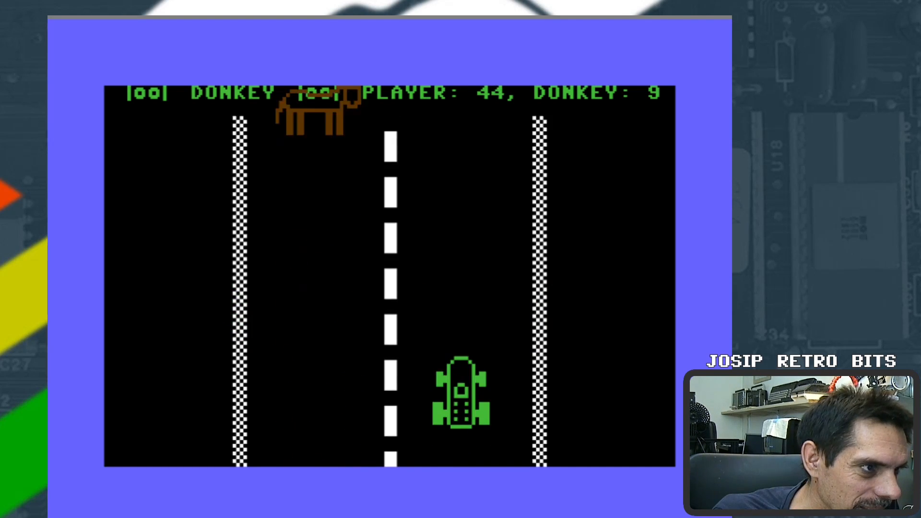
# Halt the running game program and clear the screen, leaving only the two sprites.
pyautogui.press('Escape')
pyautogui.hotkey('shift', 'Home')
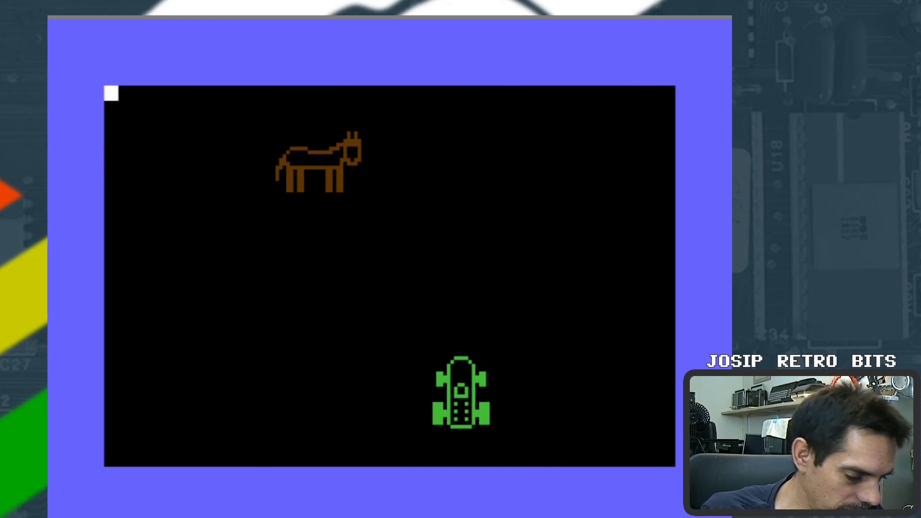
pyautogui.write('LIST')
# Run LIST to show the Donkey BASIC program down to its sprite DATA lines and READY prompt.
pyautogui.press('Return')
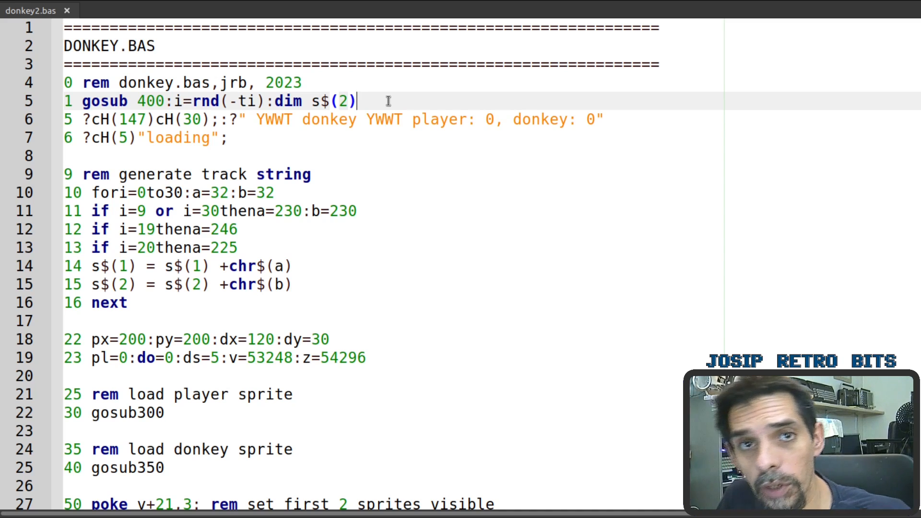
pyautogui.click(309, 82)
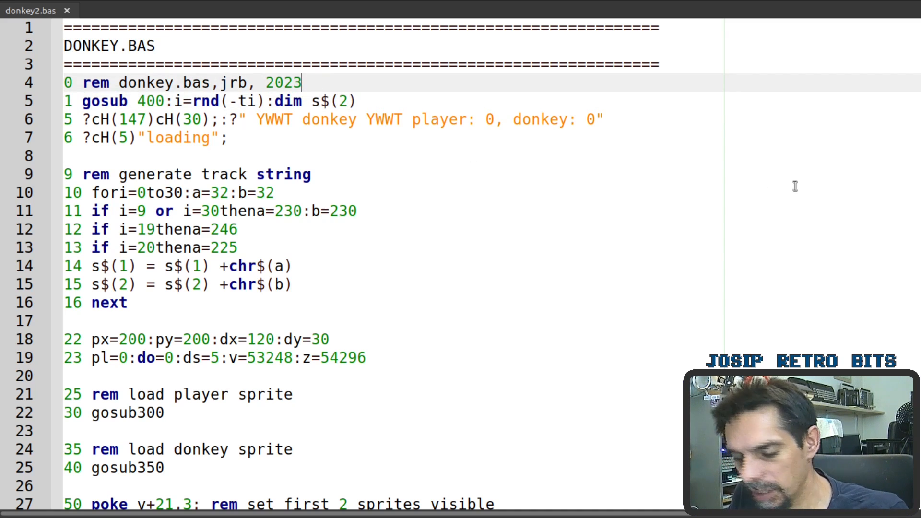
pyautogui.hotkey('shift', 'Home')
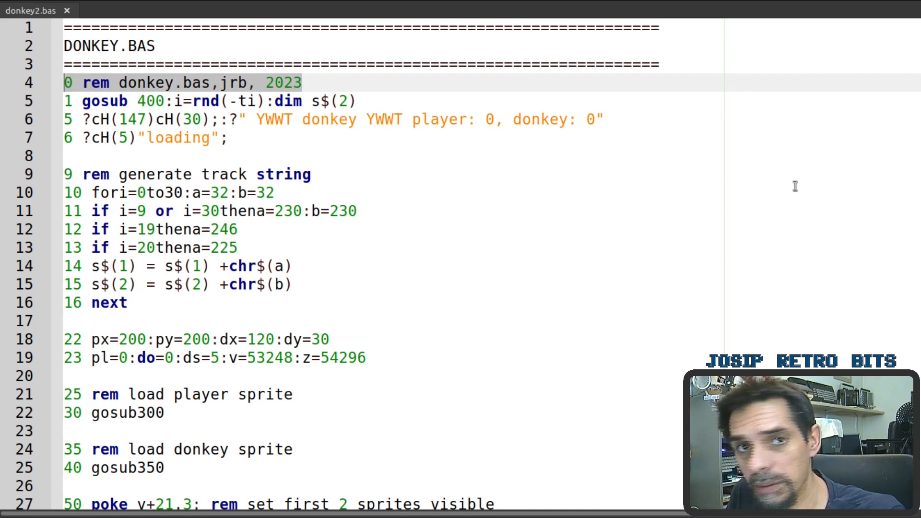
pyautogui.press('Down')
pyautogui.hotkey('shift', 'End')
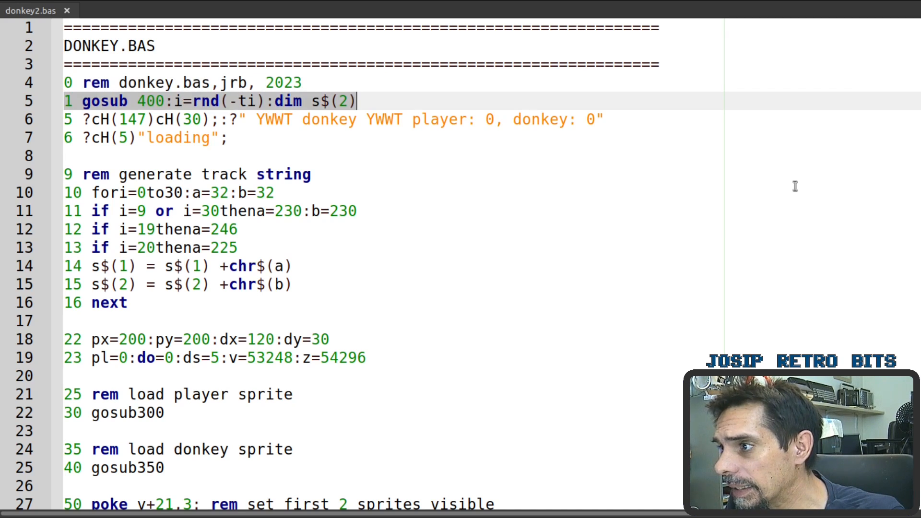
pyautogui.press('Home')
pyautogui.press('Right')
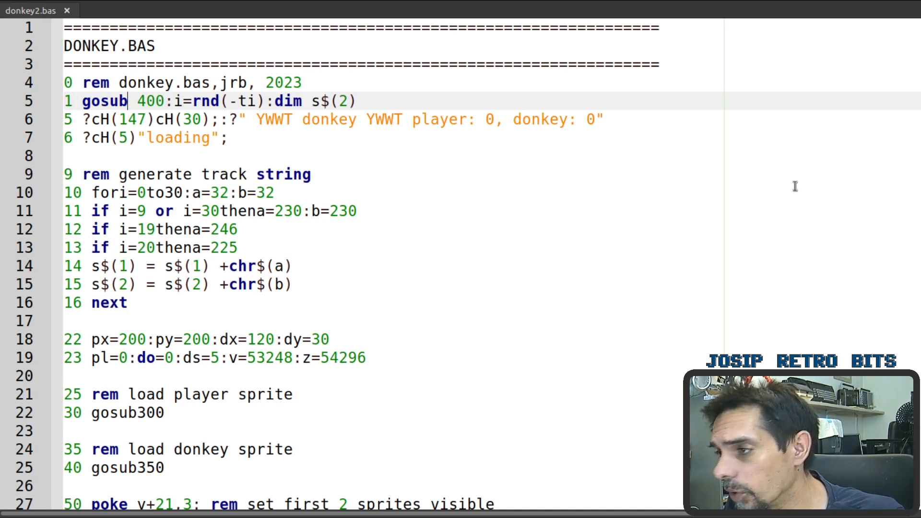
pyautogui.scroll(-2, 628, 188)
pyautogui.scroll(-13, 432, 252)
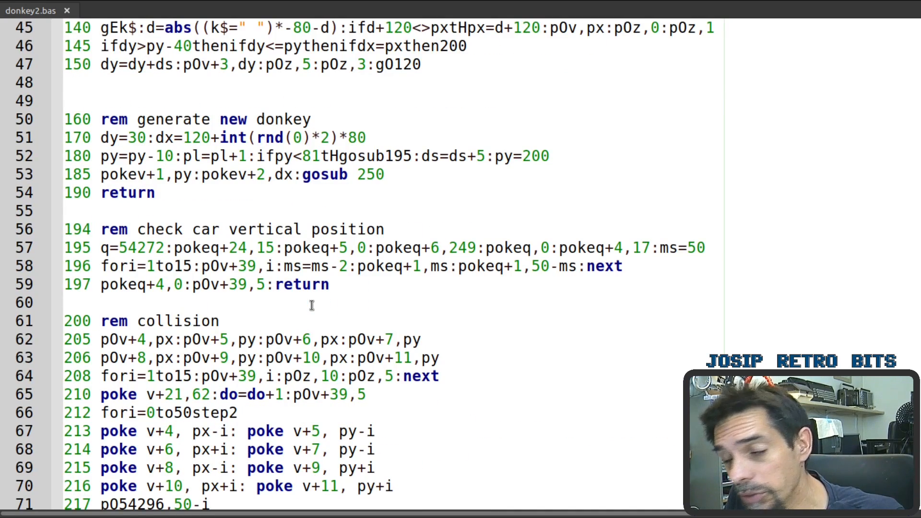
pyautogui.scroll(-13, 312, 305)
pyautogui.scroll(-7, 312, 305)
pyautogui.scroll(-2, 312, 305)
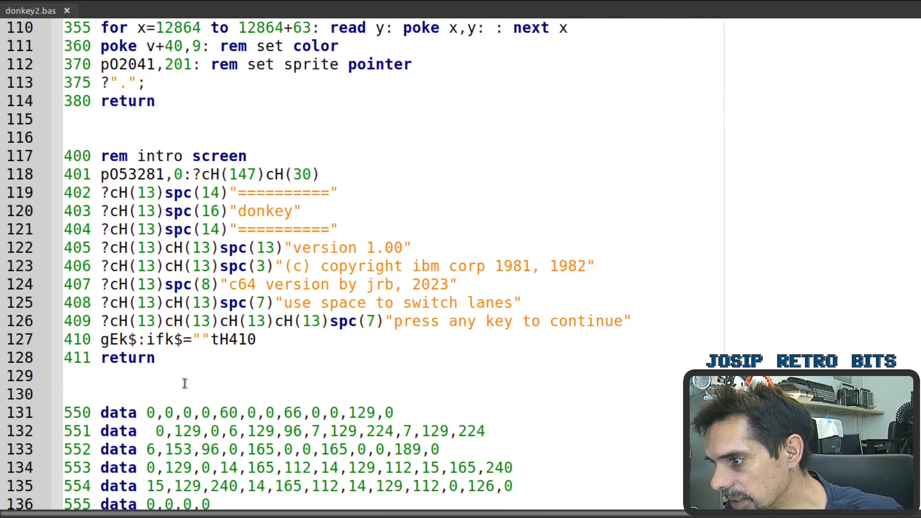
pyautogui.moveTo(176, 360); pyautogui.dragTo(29, 156)
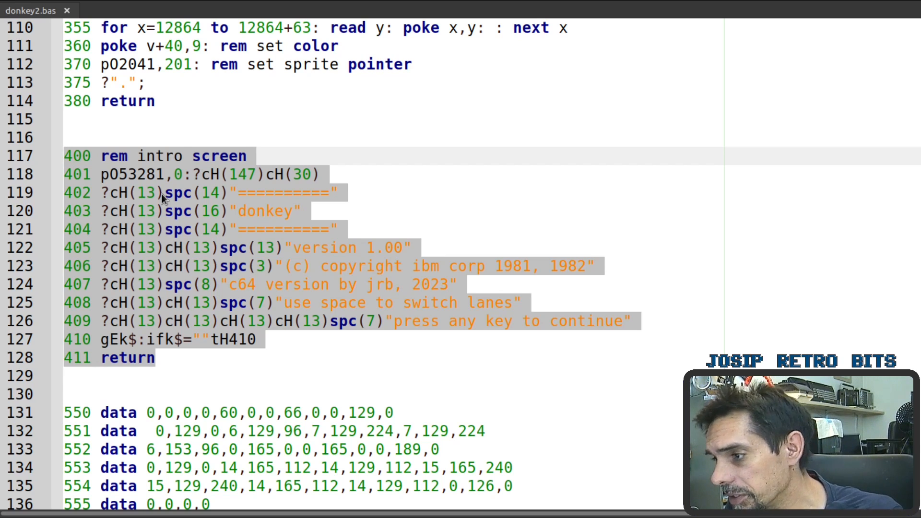
pyautogui.click(234, 359)
pyautogui.click(264, 339)
pyautogui.moveTo(263, 339); pyautogui.dragTo(4, 344)
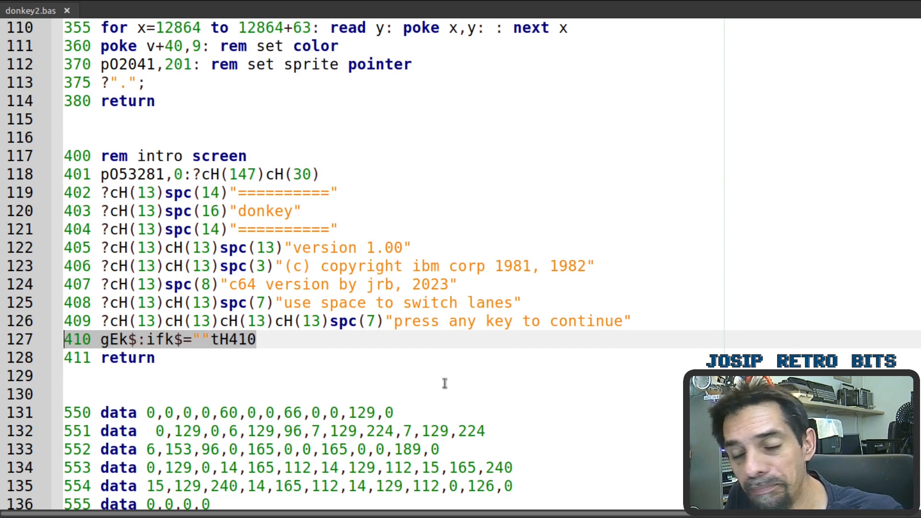
pyautogui.scroll(10, 444, 383)
pyautogui.scroll(10, 360, 361)
pyautogui.scroll(5, 309, 363)
pyautogui.scroll(5, 274, 352)
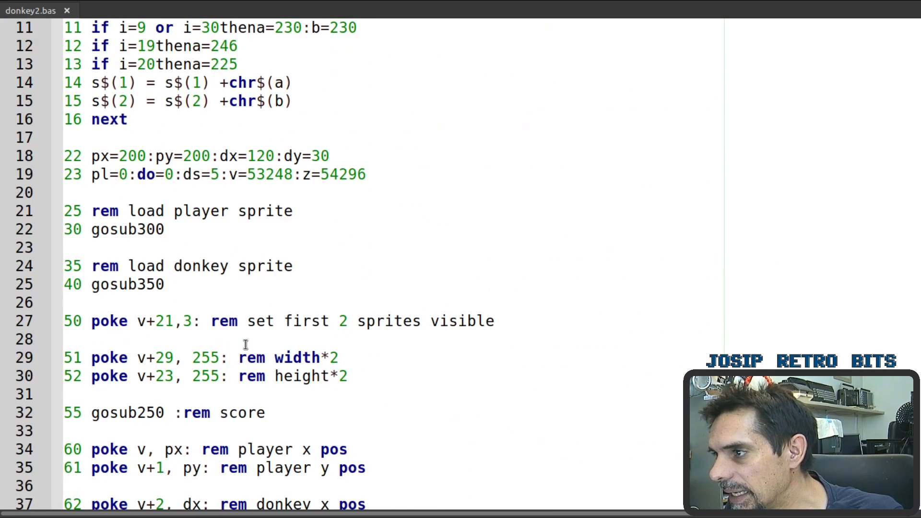
pyautogui.scroll(5, 246, 344)
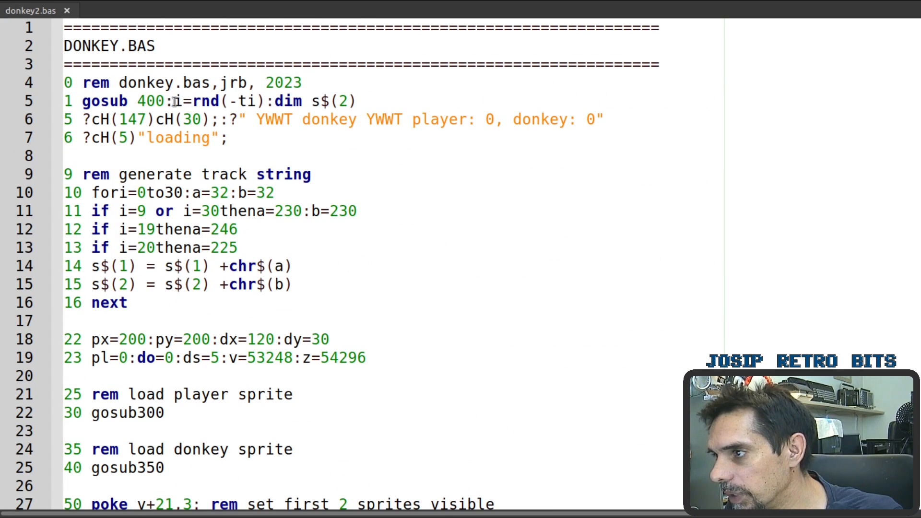
pyautogui.moveTo(172, 100); pyautogui.dragTo(260, 100)
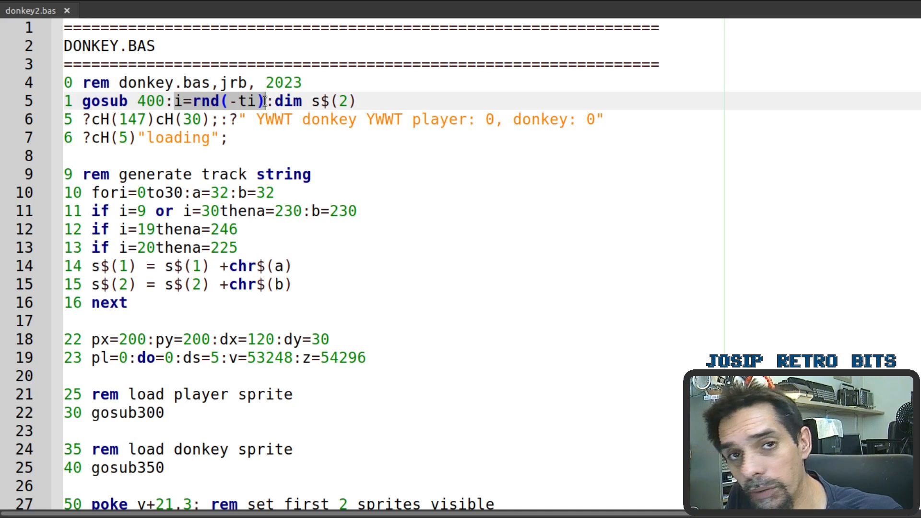
pyautogui.click(327, 100)
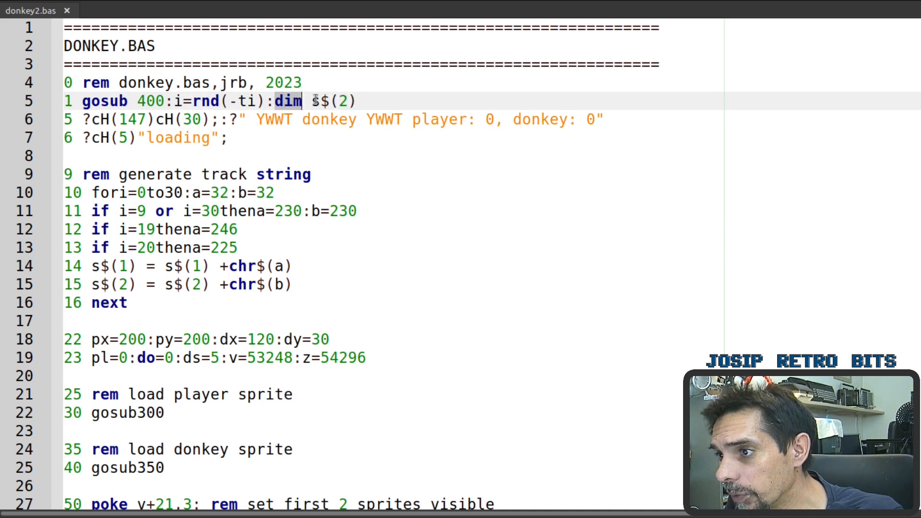
pyautogui.moveTo(274, 101); pyautogui.dragTo(358, 101)
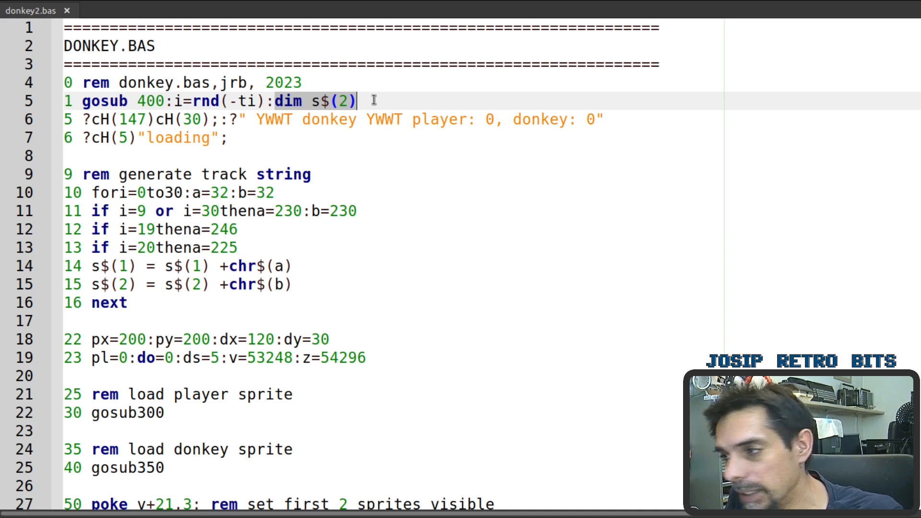
pyautogui.click(622, 119)
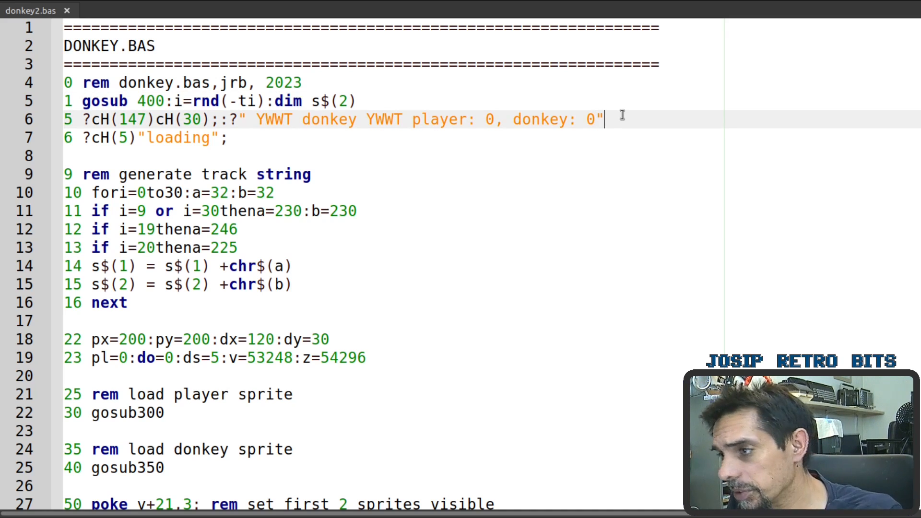
pyautogui.moveTo(227, 141); pyautogui.dragTo(47, 144)
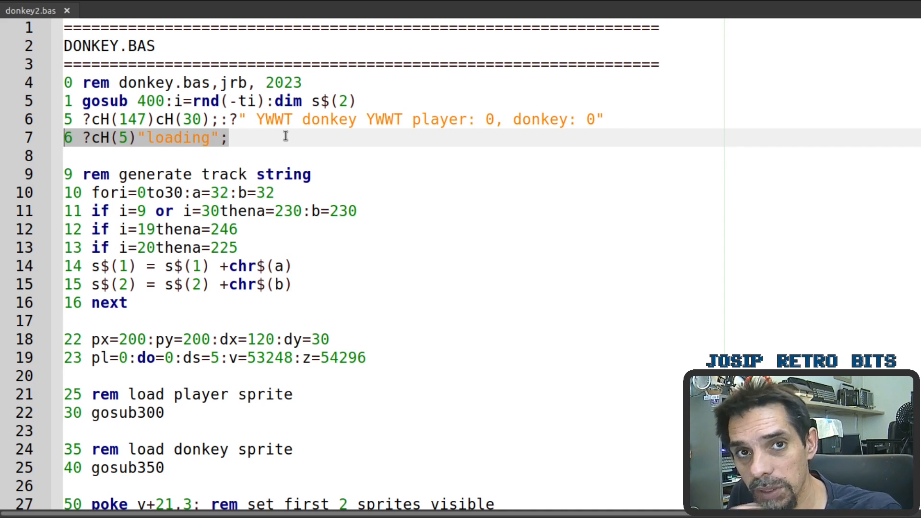
# Highlight the track-generating loop, lines 9–16, after the track string comment, then rest on line 12.
pyautogui.click(203, 174)
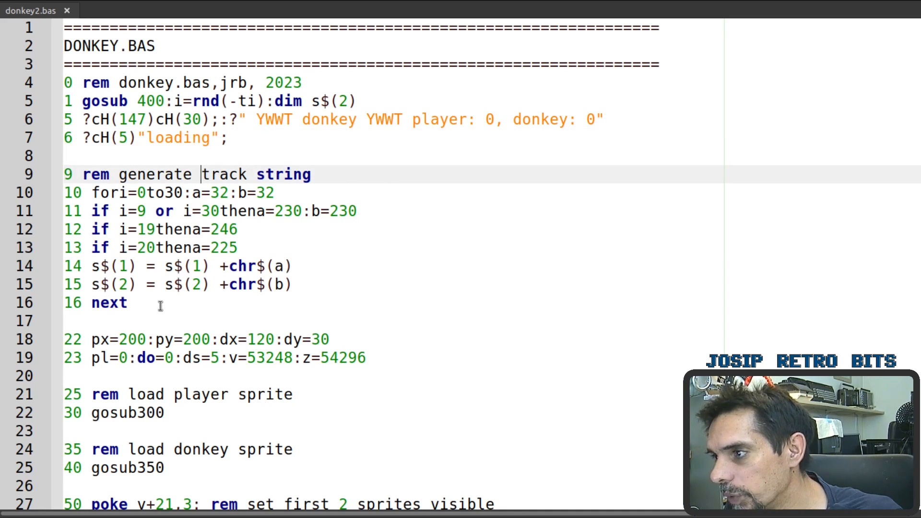
pyautogui.moveTo(144, 303); pyautogui.dragTo(38, 178)
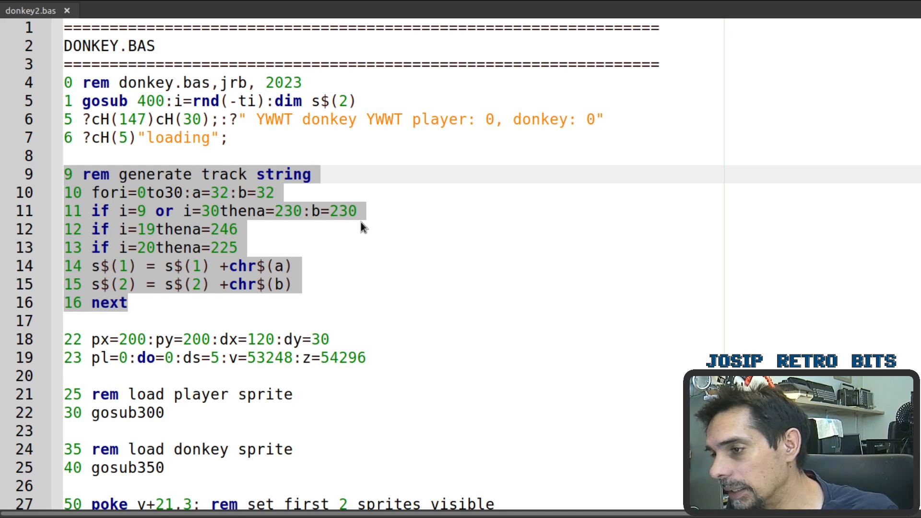
pyautogui.click(360, 224)
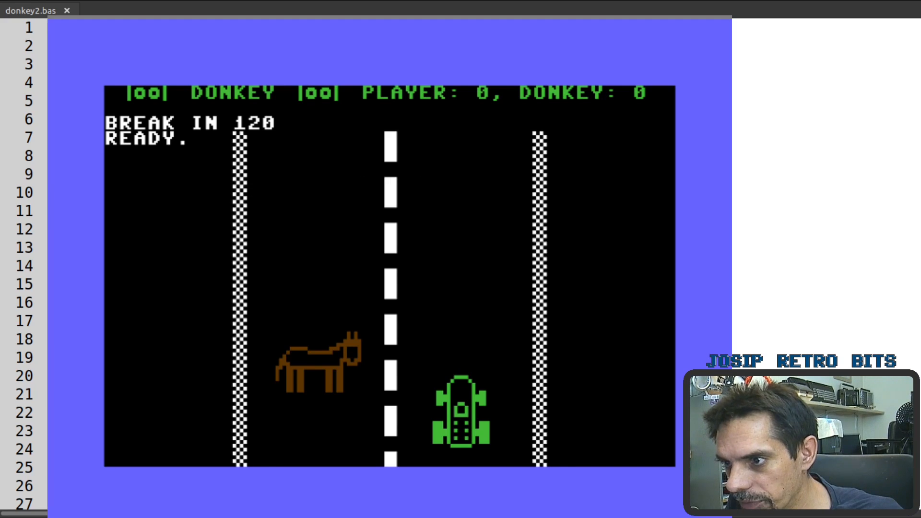
# Move the C64 cursor along the row below READY, over the road centre line to the right track edge.
pyautogui.press('Left')
pyautogui.press('Left')
pyautogui.press('Home')
pyautogui.press('Right')
pyautogui.press('Right')
pyautogui.press('Right')
pyautogui.press('Right')
pyautogui.press('Left')
pyautogui.press('Left')
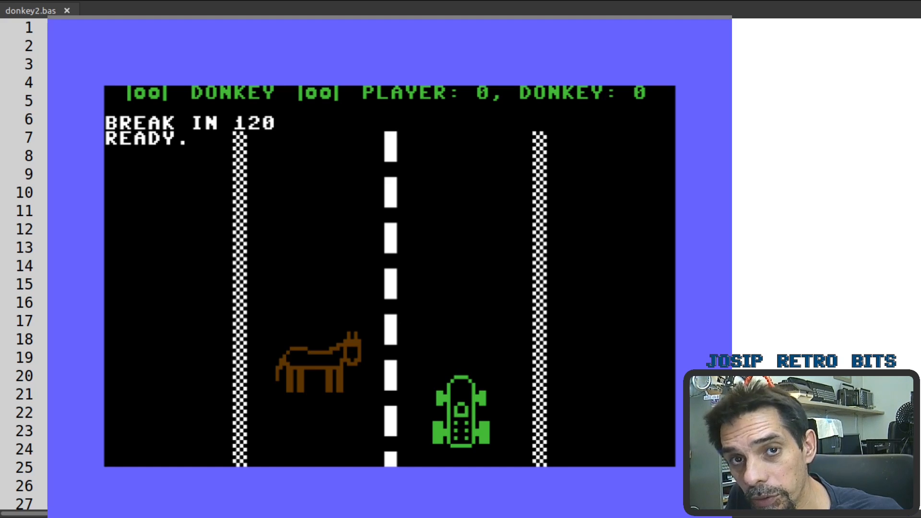
pyautogui.press('Right')
pyautogui.press('Right')
pyautogui.press('Right')
pyautogui.press('Right')
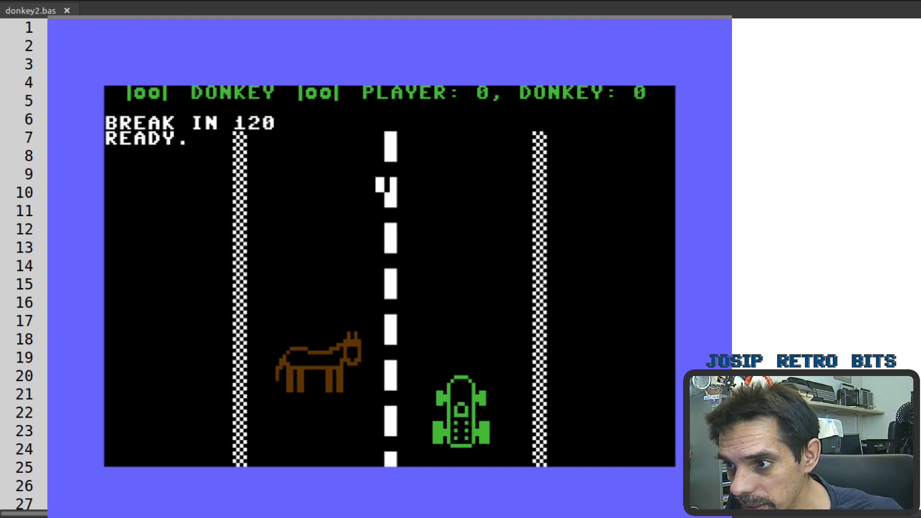
pyautogui.press('Right')
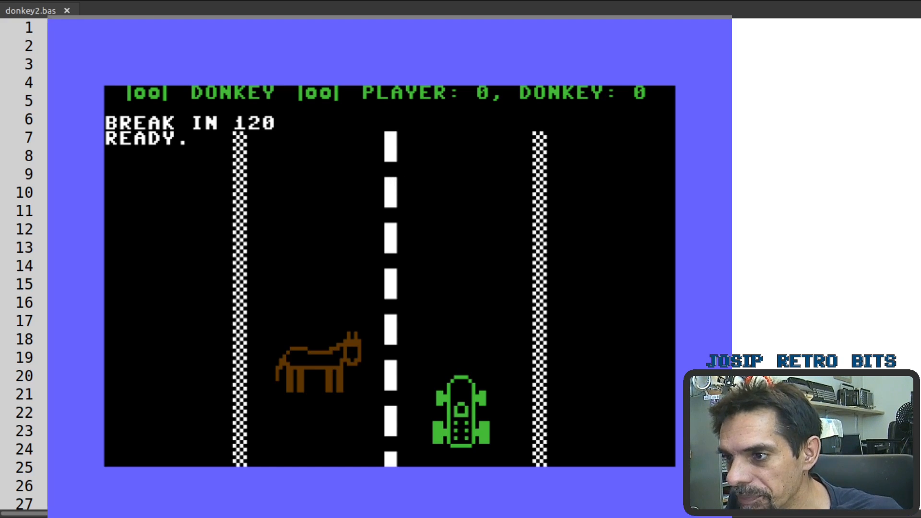
pyautogui.press('Right')
pyautogui.press('Right')
pyautogui.press('Right')
pyautogui.press('Right')
pyautogui.press('Left')
# Step the cursor down rows across the left and right track edges, then return to the donkey2.bas source.
pyautogui.press('Down')
pyautogui.press('Left')
pyautogui.press('Left')
pyautogui.press('Left')
pyautogui.press('Left')
pyautogui.press('Left')
pyautogui.press('Left')
pyautogui.press('Left')
pyautogui.press('Left')
pyautogui.press('Left')
pyautogui.press('Left')
pyautogui.press('Left')
pyautogui.press('Right')
pyautogui.press('Right')
pyautogui.press('Right')
pyautogui.press('Right')
pyautogui.press('Right')
pyautogui.press('Right')
pyautogui.press('Left')
pyautogui.press('Left')
pyautogui.press('Left')
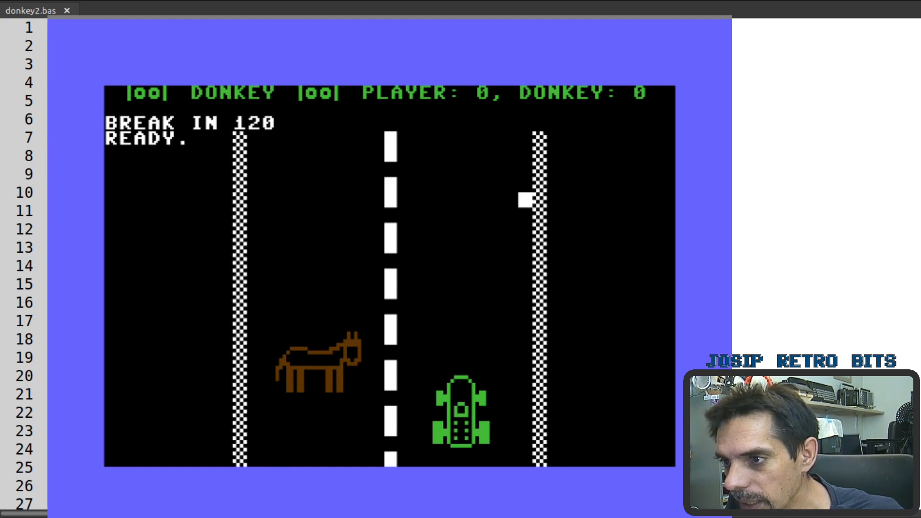
pyautogui.press('Down')
pyautogui.press('Left')
pyautogui.press('Left')
pyautogui.press('Left')
pyautogui.press('Left')
pyautogui.press('Left')
pyautogui.press('Left')
pyautogui.press('Left')
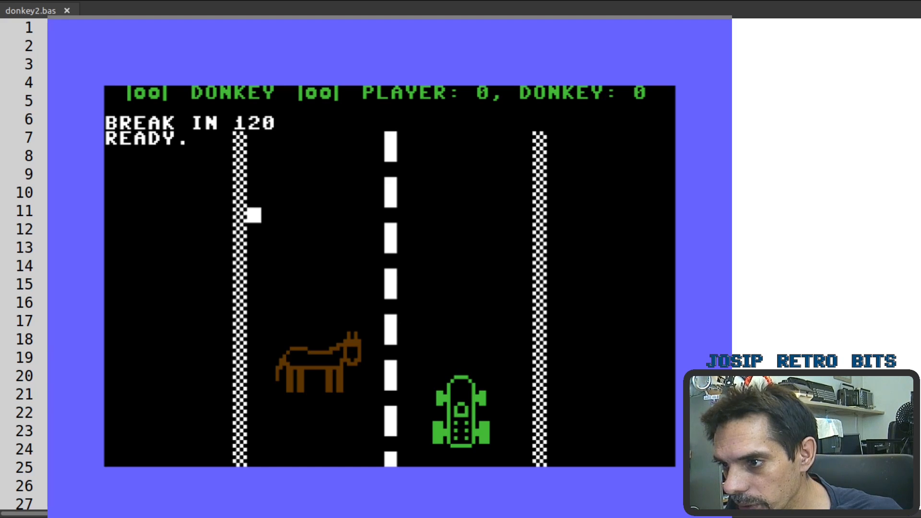
pyautogui.press('Right')
pyautogui.press('Right')
pyautogui.press('Right')
pyautogui.press('Right')
pyautogui.press('Right')
pyautogui.press('Right')
pyautogui.press('Right')
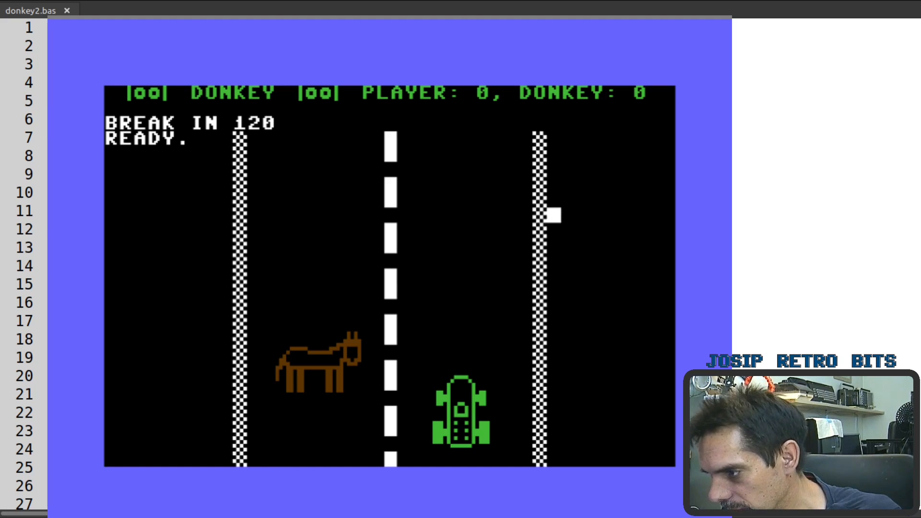
pyautogui.hotkey('alt', 'Tab')
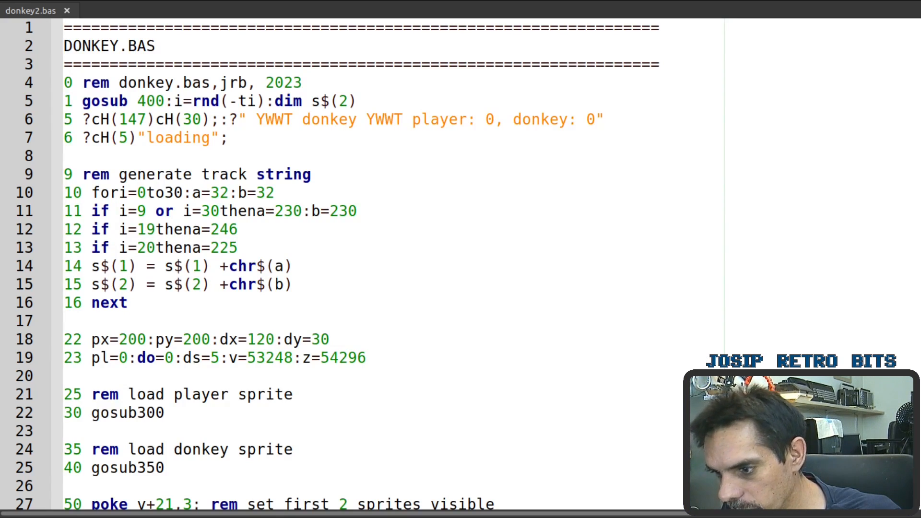
# Highlight the start-up variable lines 22 and 23 after the loop.
pyautogui.click(238, 229)
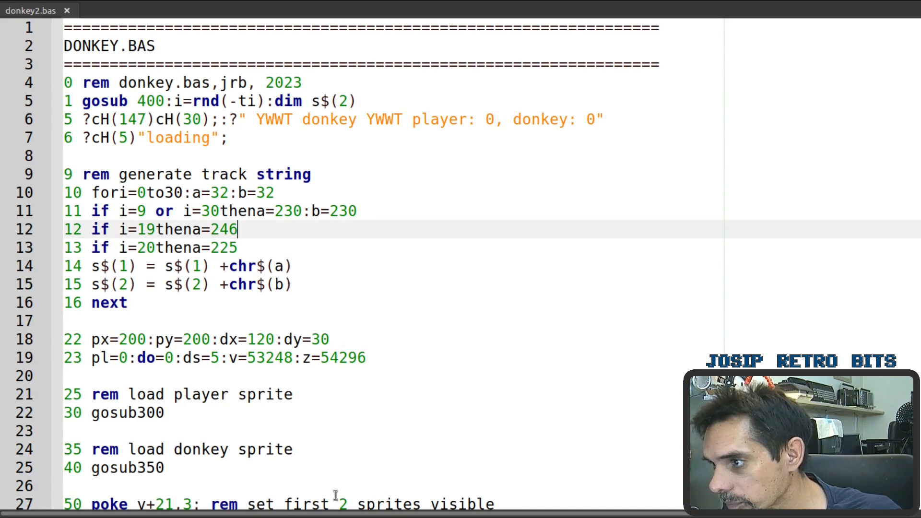
pyautogui.click(324, 321)
pyautogui.scroll(-1, 323, 320)
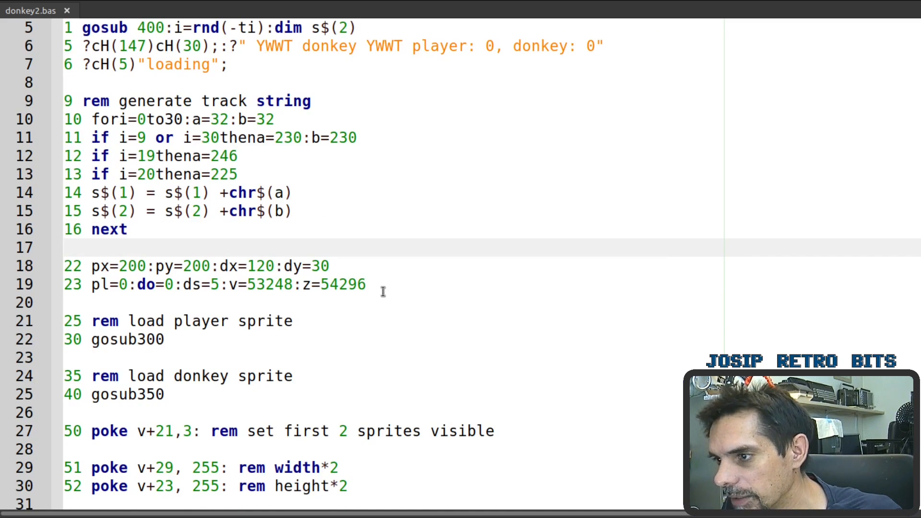
pyautogui.moveTo(378, 285); pyautogui.dragTo(65, 265)
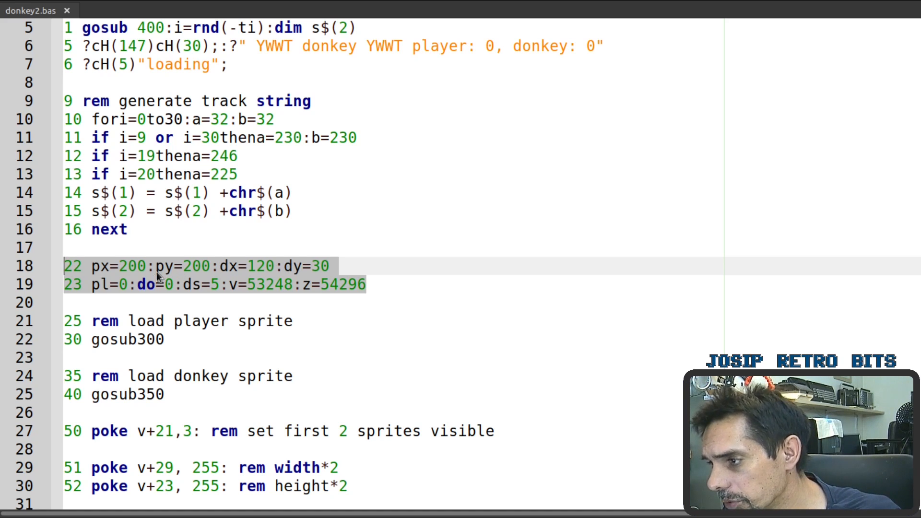
pyautogui.click(173, 289)
pyautogui.scroll(-2, 174, 289)
pyautogui.moveTo(220, 194); pyautogui.dragTo(183, 192)
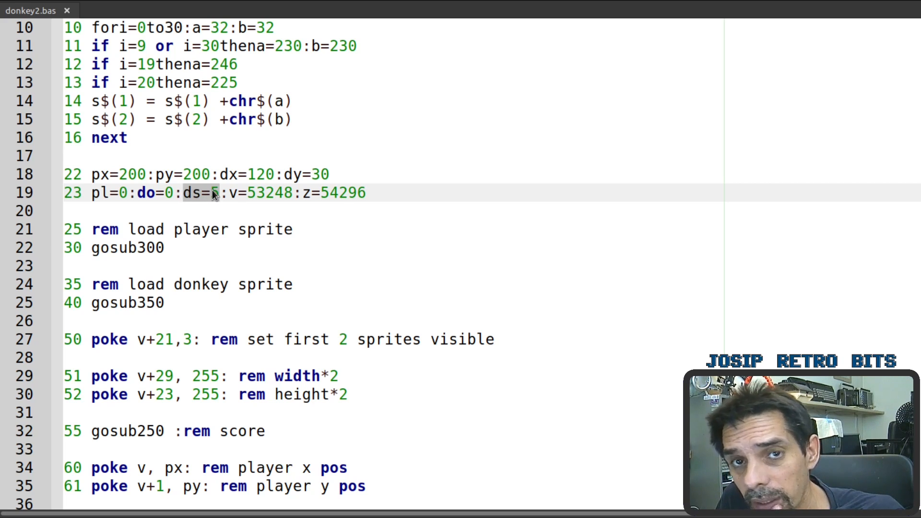
# Highlight the sprite loading calls, lines 25–40, ending on the player sprite call gosub300.
pyautogui.moveTo(169, 302); pyautogui.dragTo(47, 239)
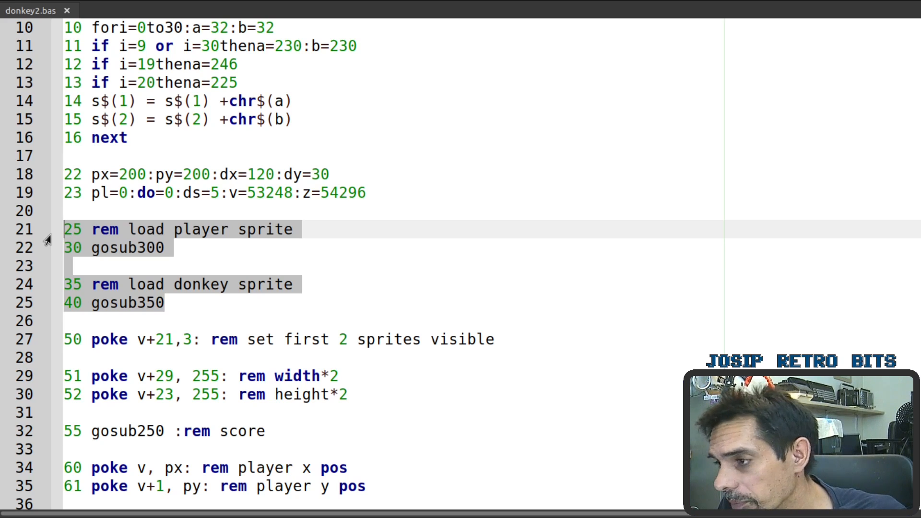
pyautogui.click(172, 309)
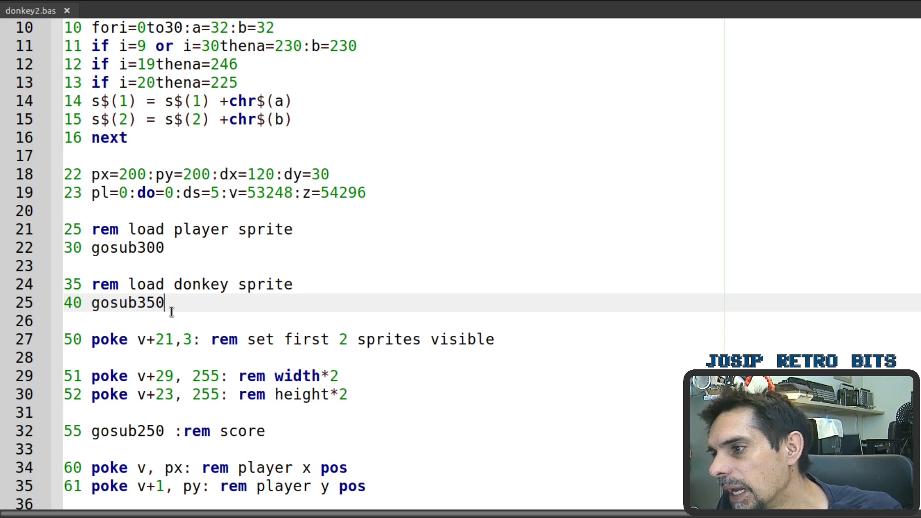
pyautogui.click(176, 244)
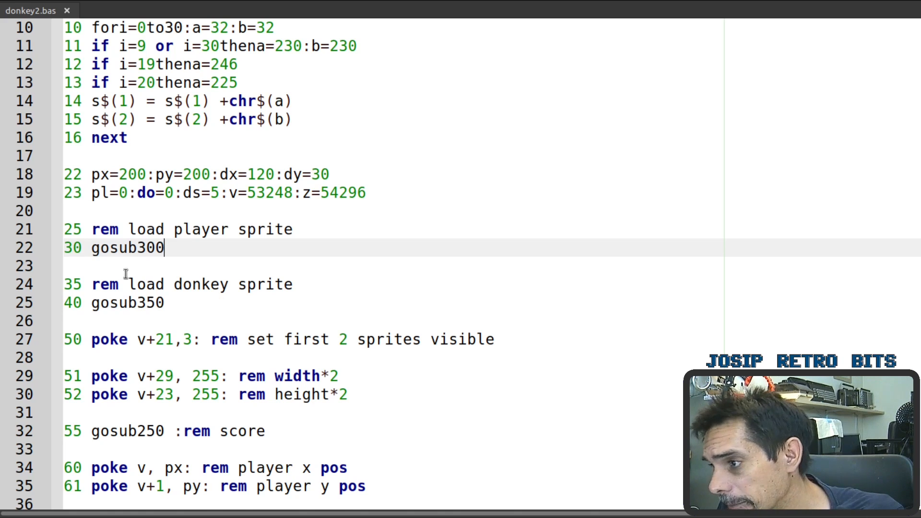
pyautogui.scroll(-20, 129, 270)
pyautogui.scroll(-4, 192, 320)
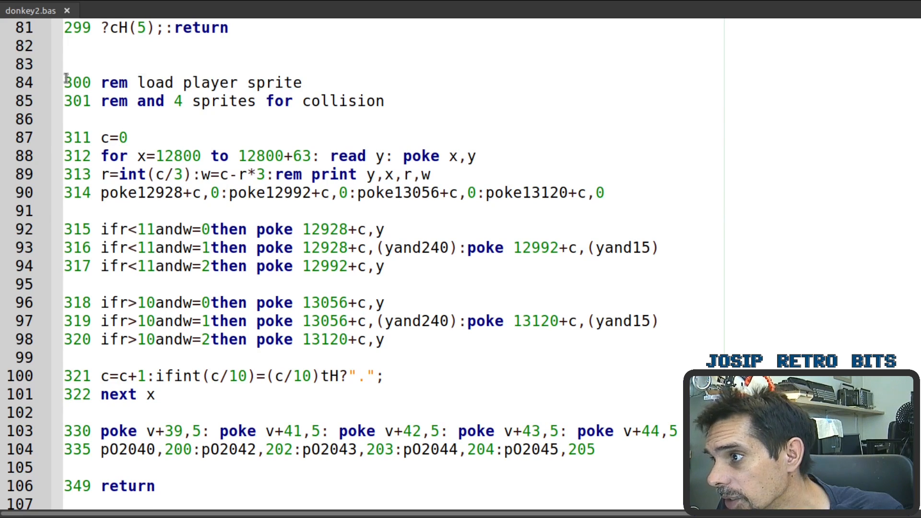
pyautogui.moveTo(64, 79); pyautogui.dragTo(310, 79)
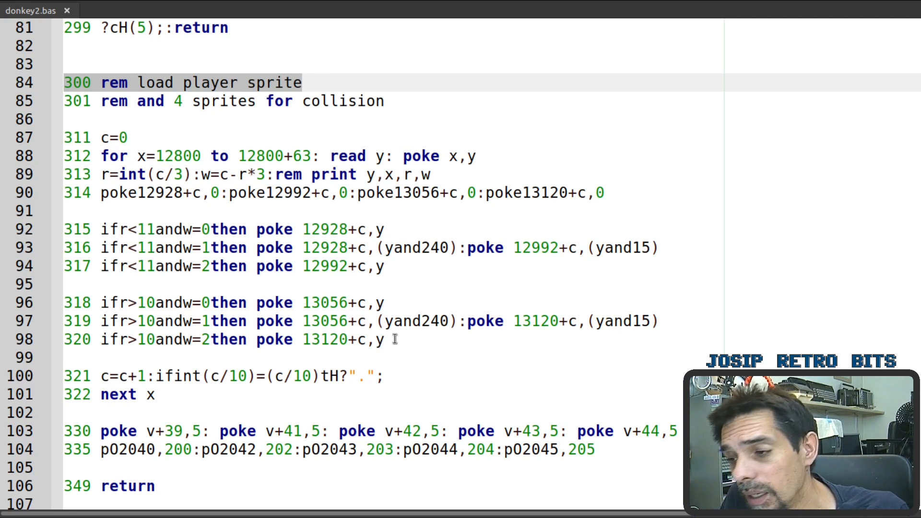
pyautogui.moveTo(389, 340)
pyautogui.mouseDown()
pyautogui.moveTo(28, 296)
pyautogui.moveTo(63, 229)
pyautogui.mouseUp()
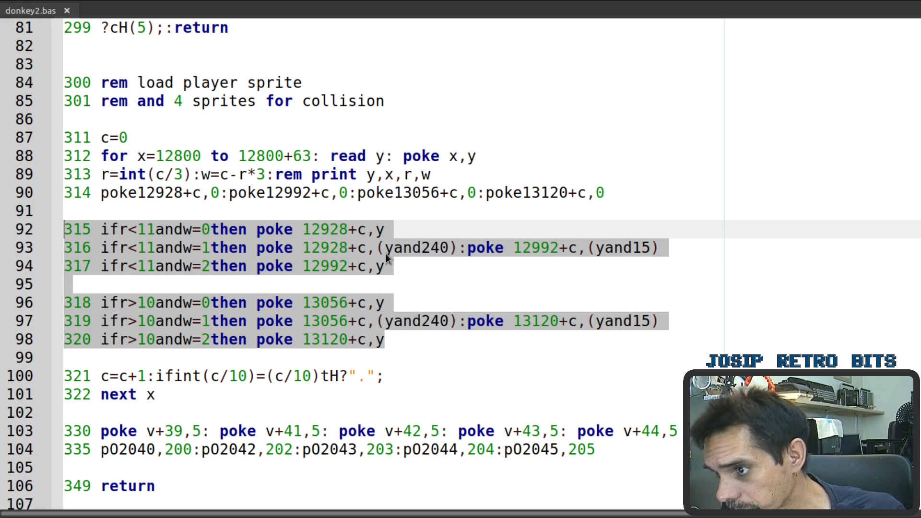
pyautogui.click(400, 270)
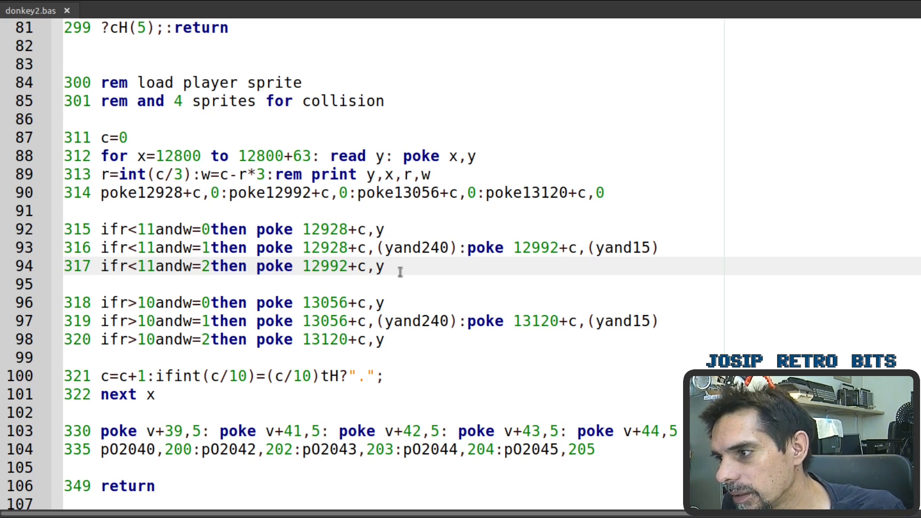
pyautogui.click(389, 231)
pyautogui.hotkey('shift', 'Up')
pyautogui.hotkey('shift', 'Down')
pyautogui.hotkey('shift', 'Down')
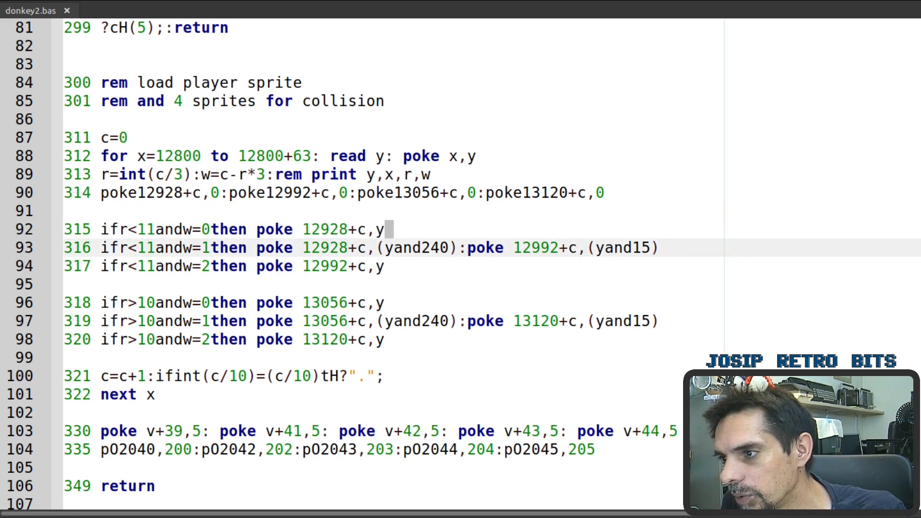
pyautogui.hotkey('shift', 'Up')
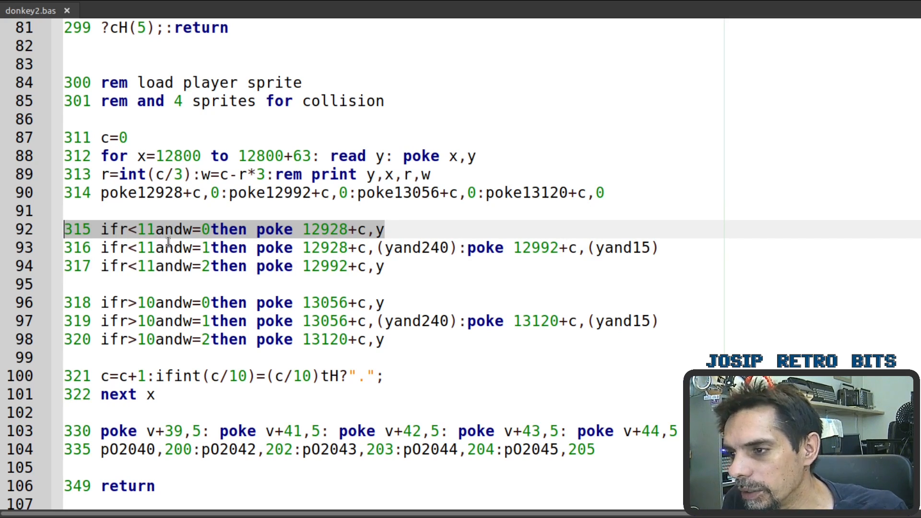
pyautogui.click(380, 268)
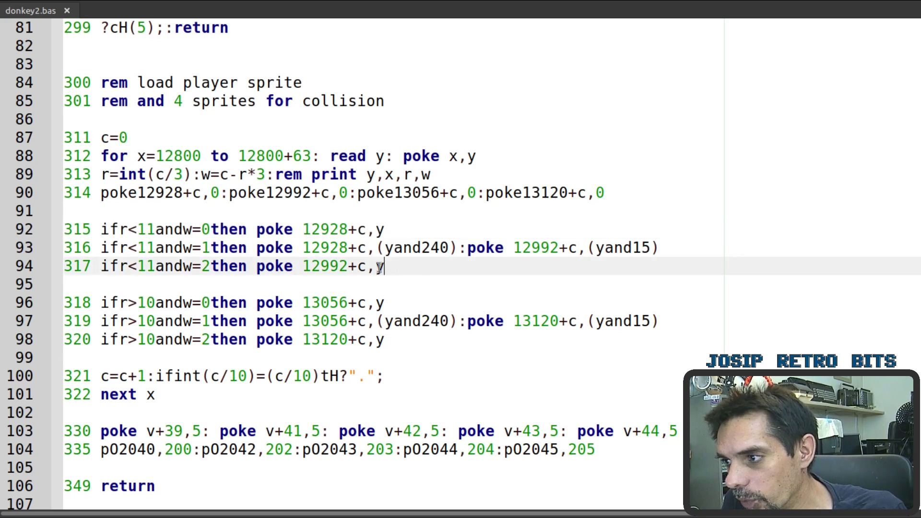
pyautogui.click(4, 268)
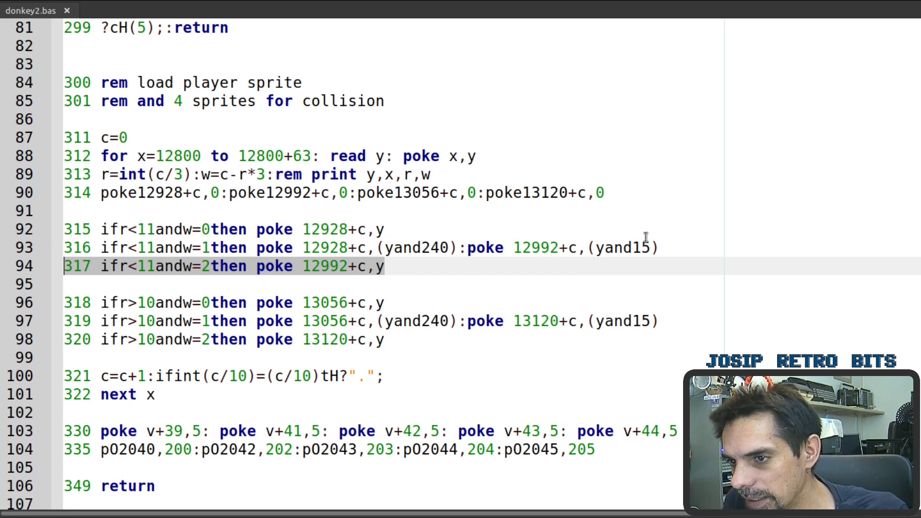
pyautogui.click(662, 247)
pyautogui.moveTo(662, 248); pyautogui.dragTo(67, 248)
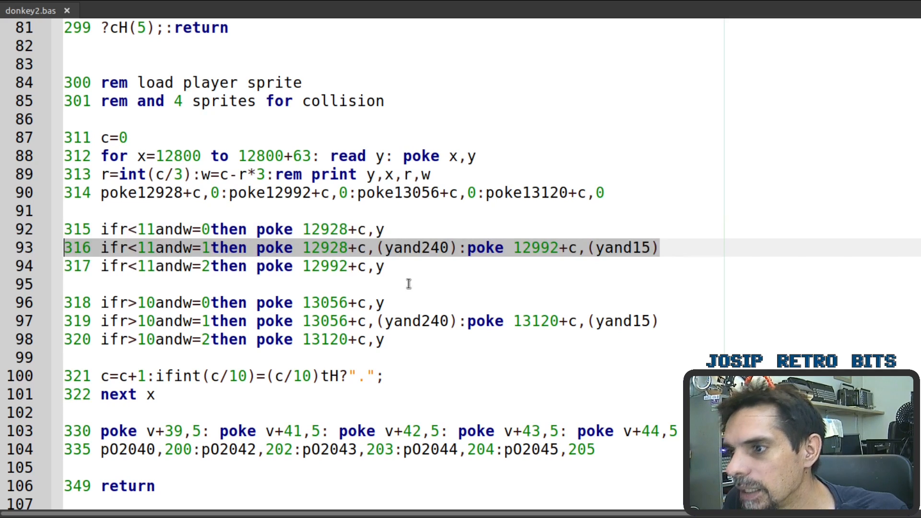
pyautogui.click(429, 249)
pyautogui.moveTo(461, 248); pyautogui.dragTo(321, 247)
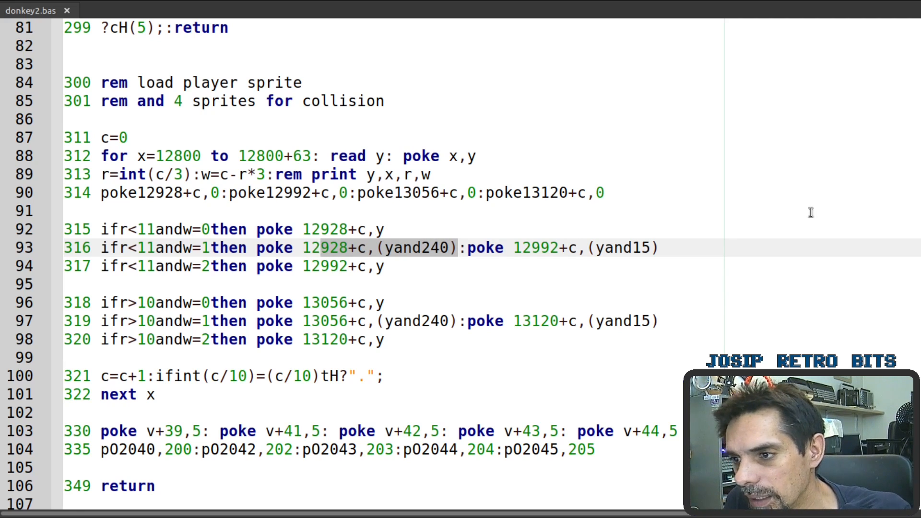
pyautogui.moveTo(467, 248); pyautogui.dragTo(669, 247)
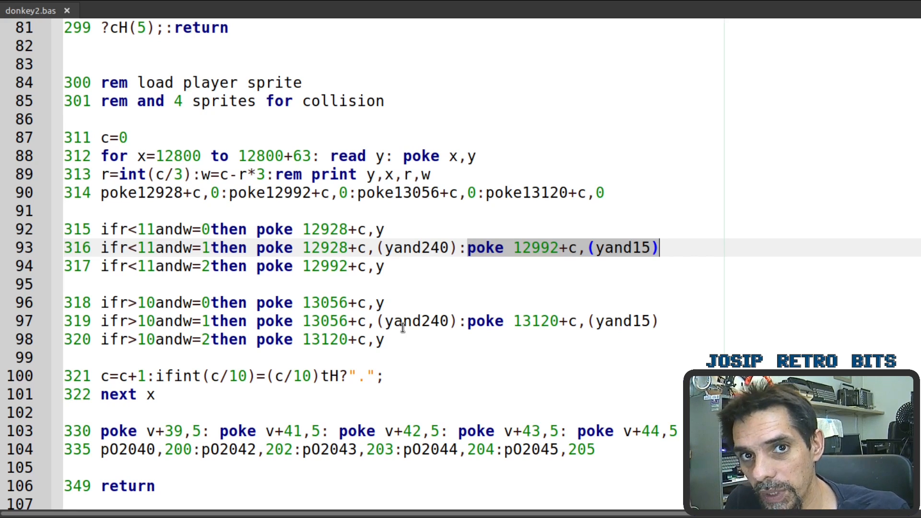
pyautogui.click(464, 339)
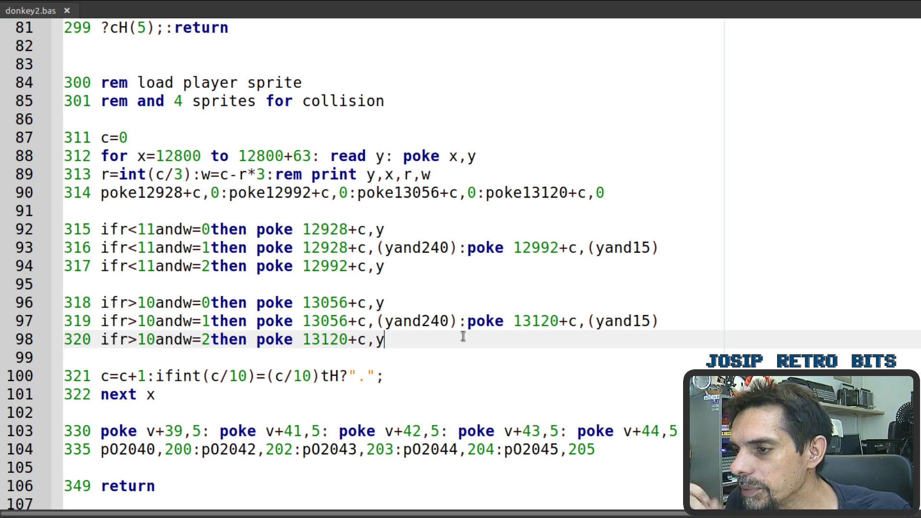
pyautogui.scroll(-1, 463, 338)
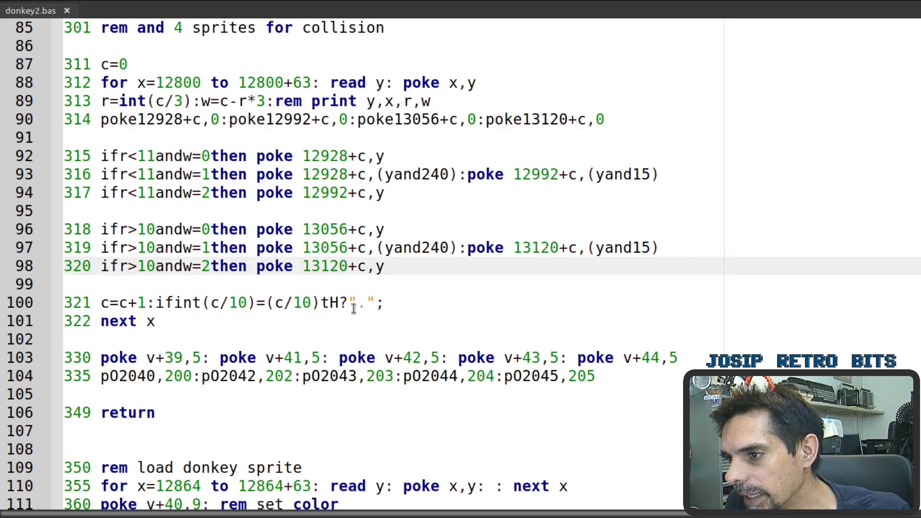
pyautogui.moveTo(388, 302); pyautogui.dragTo(65, 303)
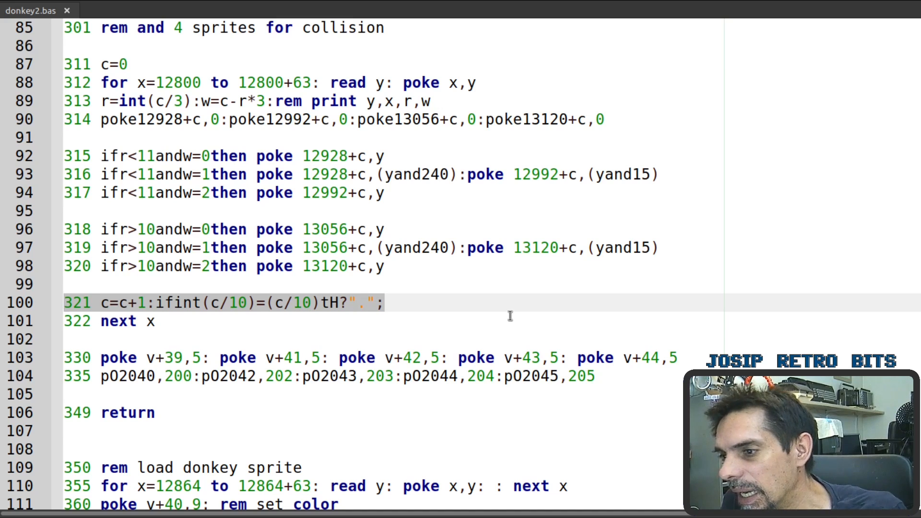
pyautogui.click(596, 376)
pyautogui.moveTo(596, 375); pyautogui.dragTo(64, 358)
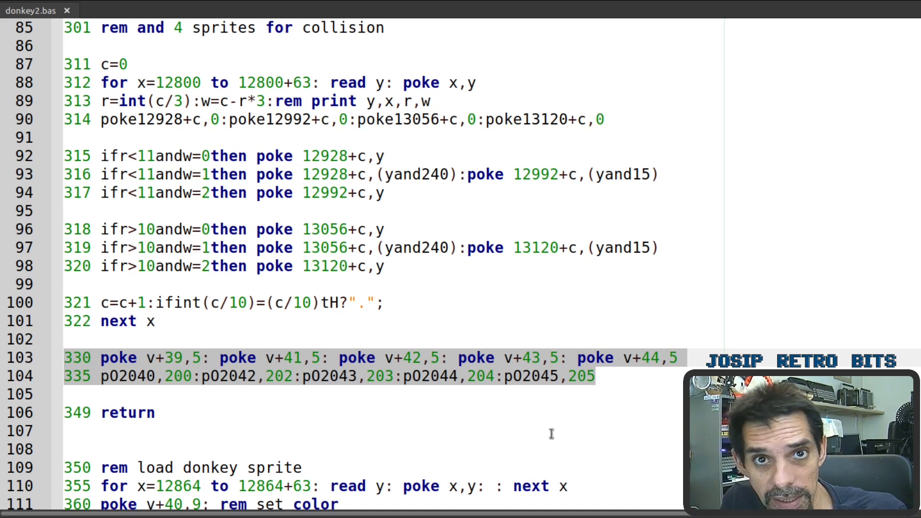
pyautogui.scroll(-3, 551, 433)
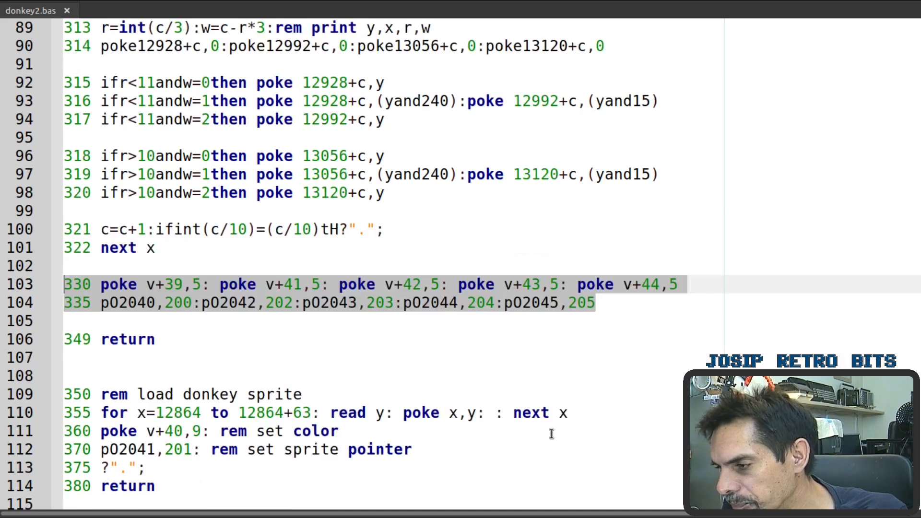
pyautogui.scroll(-3, 551, 434)
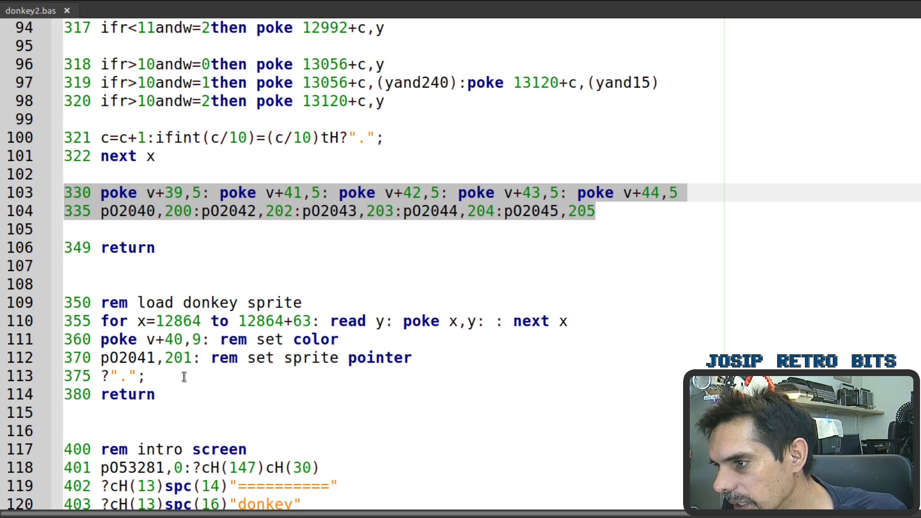
pyautogui.doubleClick(126, 395)
pyautogui.moveTo(155, 395); pyautogui.dragTo(11, 302)
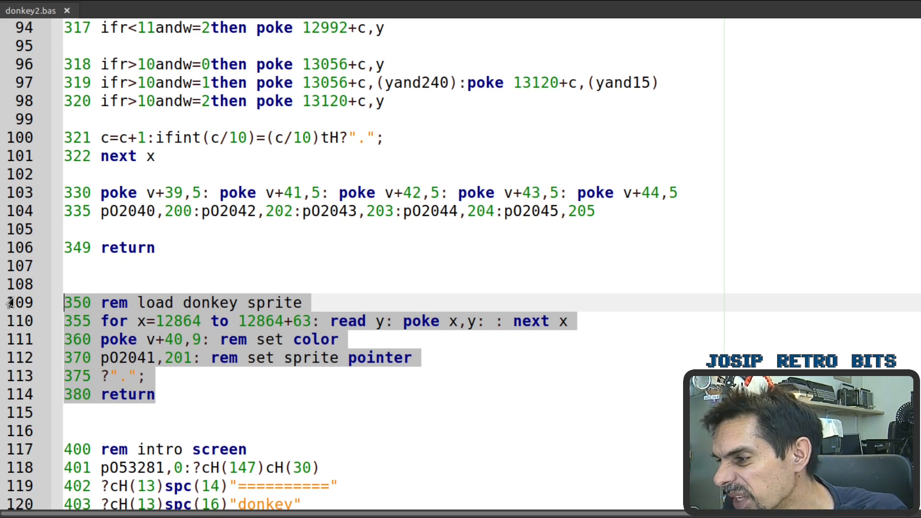
pyautogui.click(131, 377)
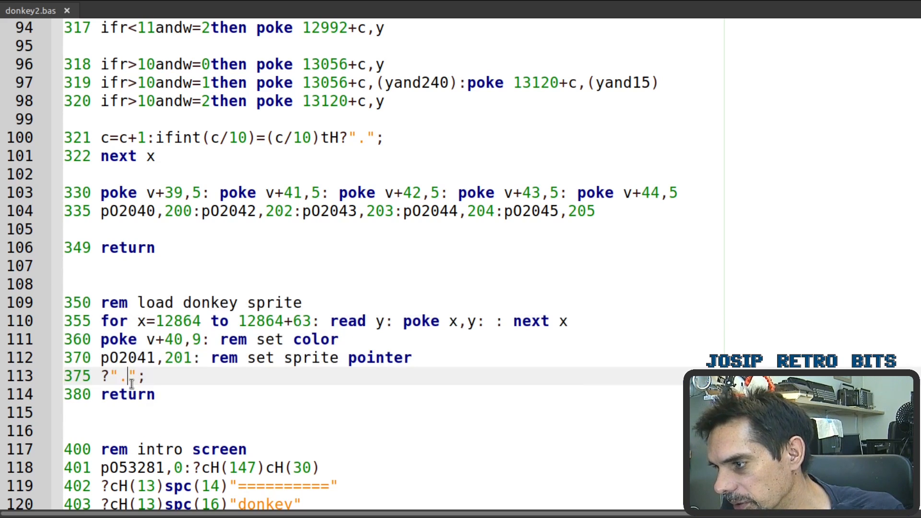
pyautogui.click(213, 402)
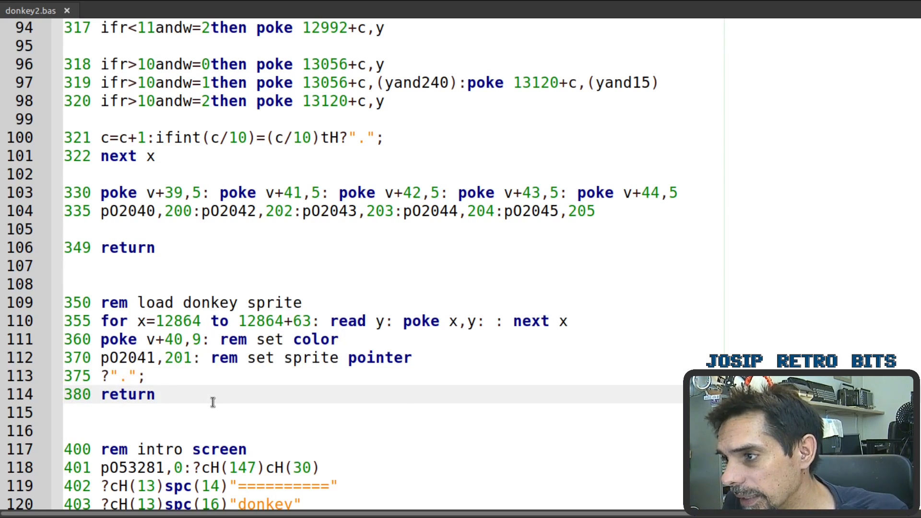
pyautogui.scroll(7, 212, 402)
pyautogui.scroll(5, 213, 402)
pyautogui.scroll(3, 212, 401)
pyautogui.scroll(2, 213, 402)
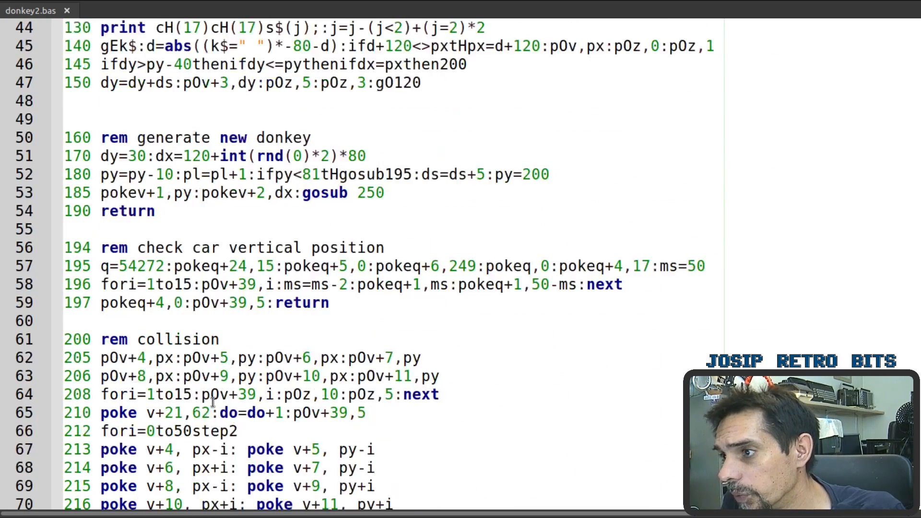
pyautogui.scroll(9, 212, 402)
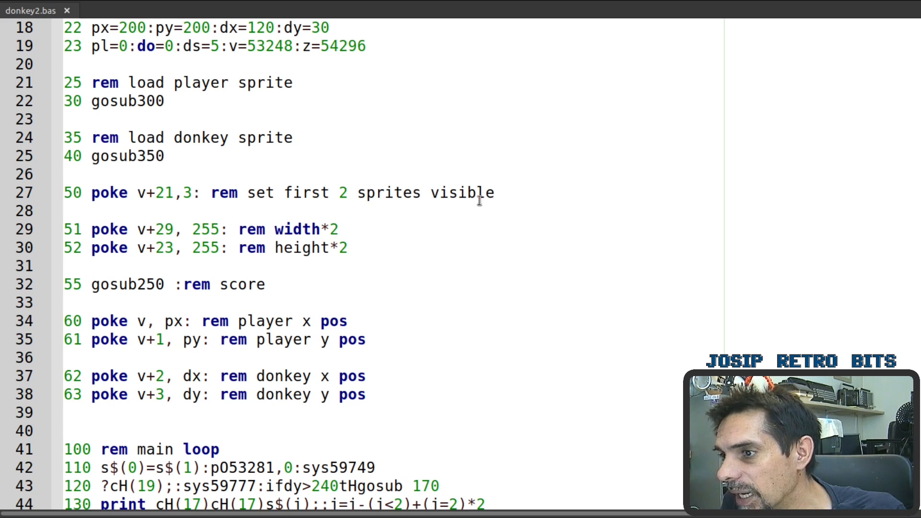
pyautogui.moveTo(502, 192); pyautogui.dragTo(65, 193)
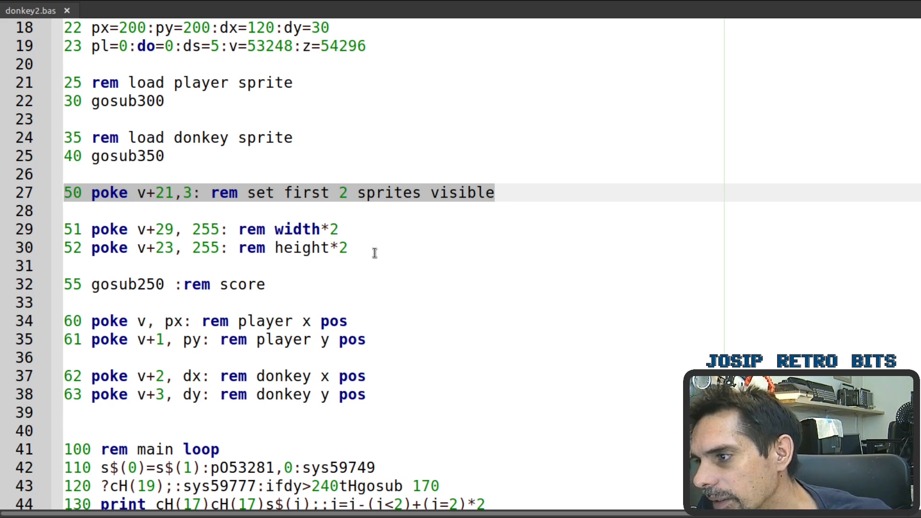
pyautogui.moveTo(348, 248); pyautogui.dragTo(64, 229)
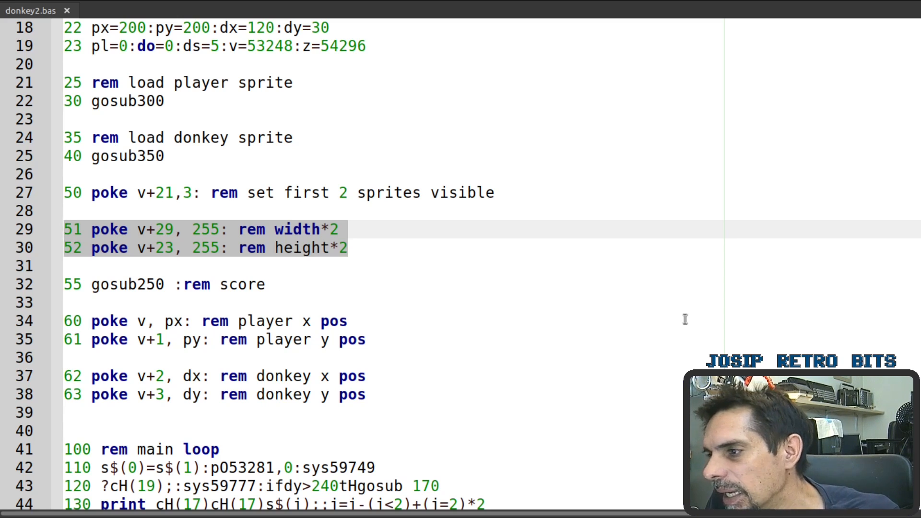
pyautogui.click(278, 284)
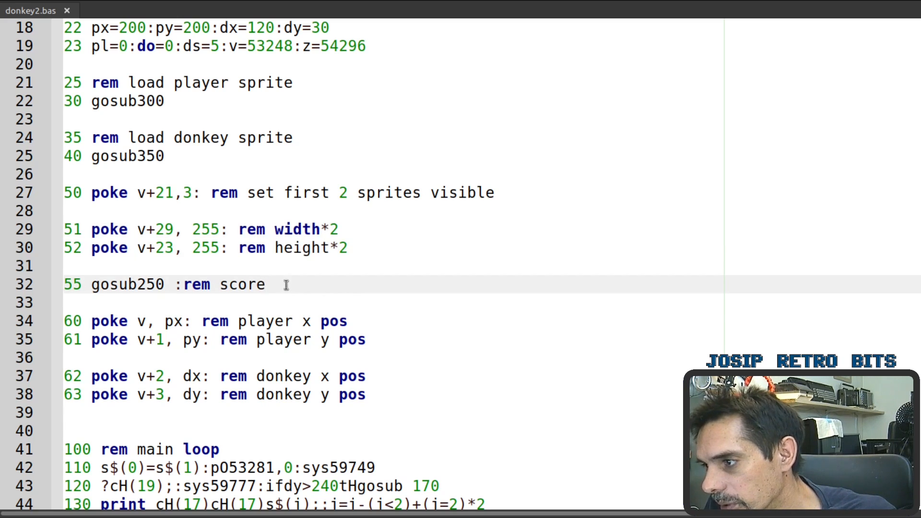
pyautogui.scroll(-2, 286, 284)
pyautogui.moveTo(371, 322); pyautogui.dragTo(63, 248)
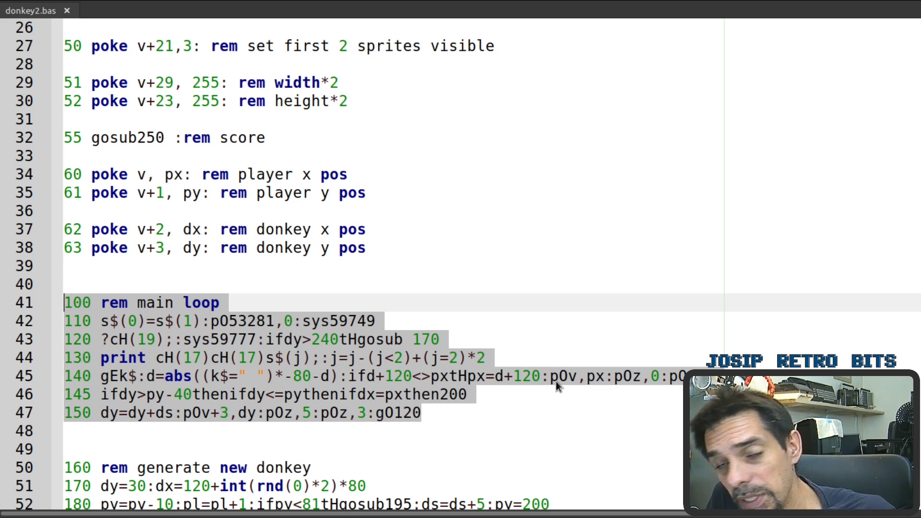
pyautogui.scroll(-1, 557, 381)
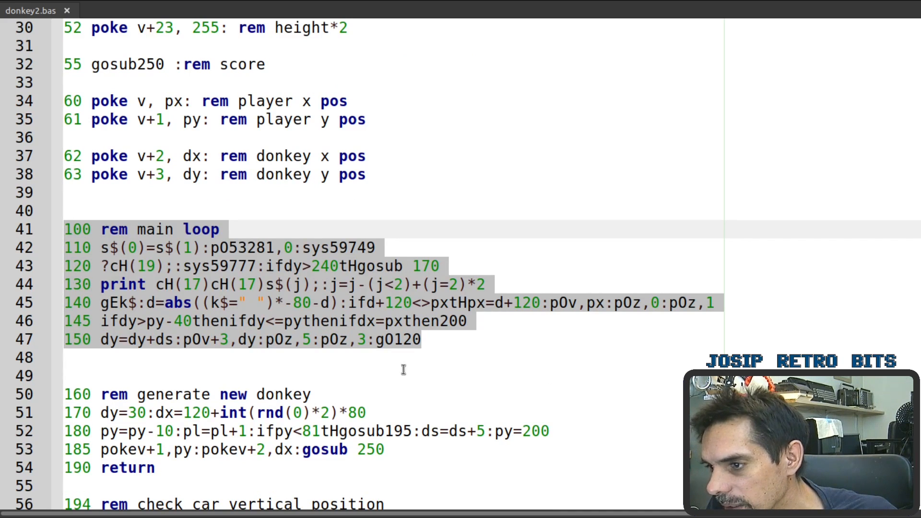
pyautogui.click(423, 357)
pyautogui.hotkey('shift', 'Up')
pyautogui.hotkey('shift', 'Up')
pyautogui.hotkey('shift', 'Up')
pyautogui.hotkey('shift', 'Up')
pyautogui.hotkey('shift', 'Up')
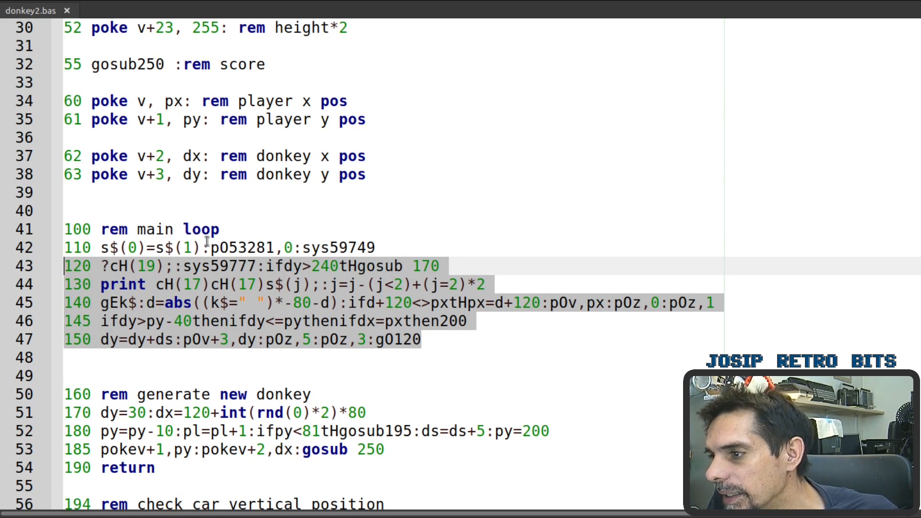
pyautogui.moveTo(301, 248); pyautogui.dragTo(379, 247)
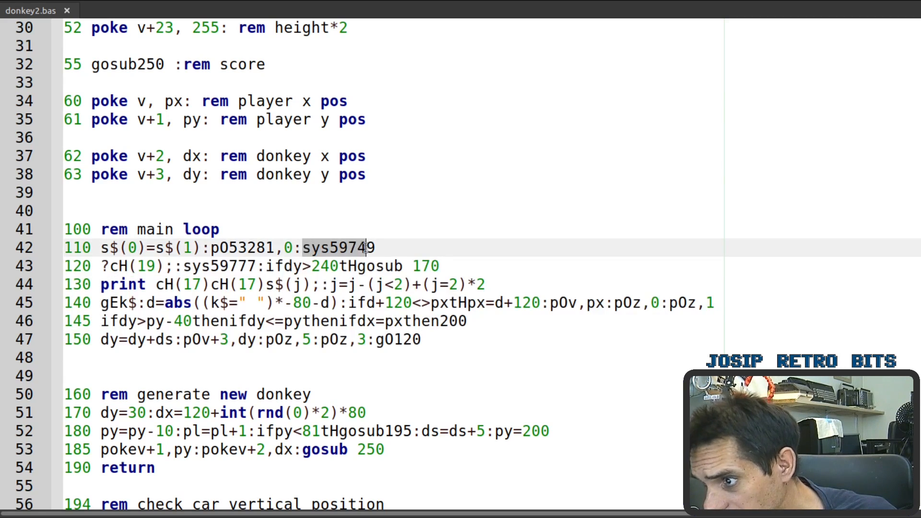
pyautogui.moveTo(183, 267); pyautogui.dragTo(257, 266)
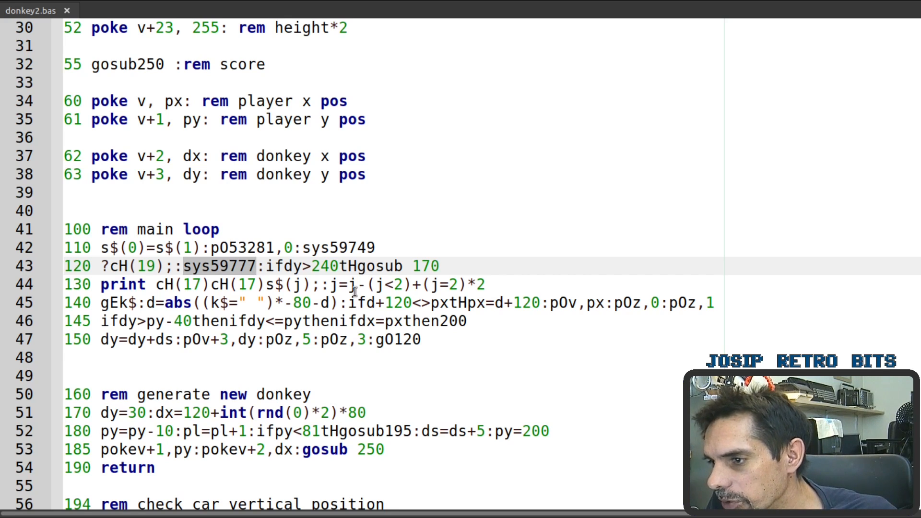
pyautogui.moveTo(101, 284); pyautogui.dragTo(543, 283)
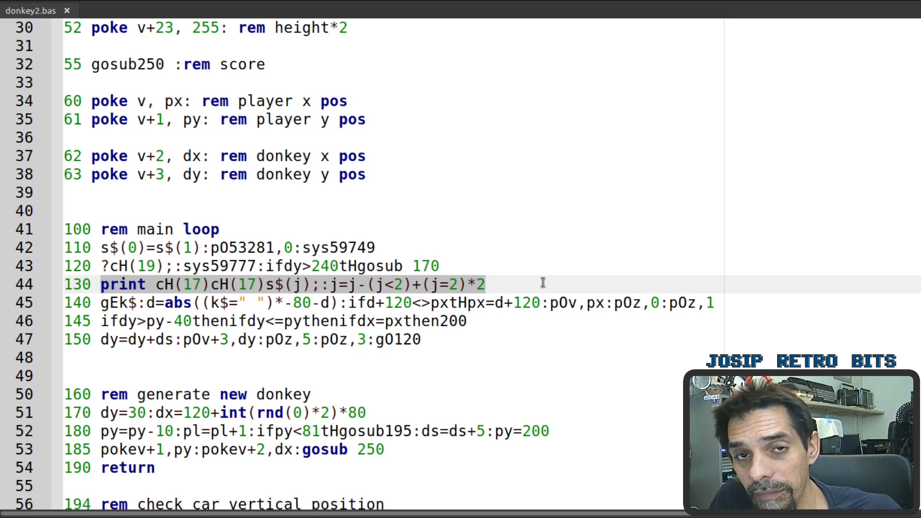
pyautogui.click(130, 302)
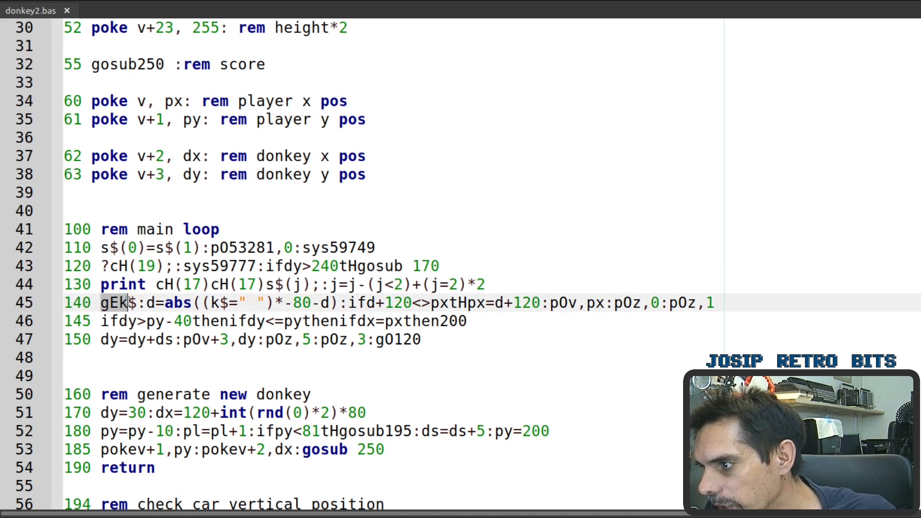
pyautogui.hotkey('shift', 'Right')
pyautogui.hotkey('shift', 'Right')
pyautogui.hotkey('shift', 'Right')
pyautogui.hotkey('shift', 'Right')
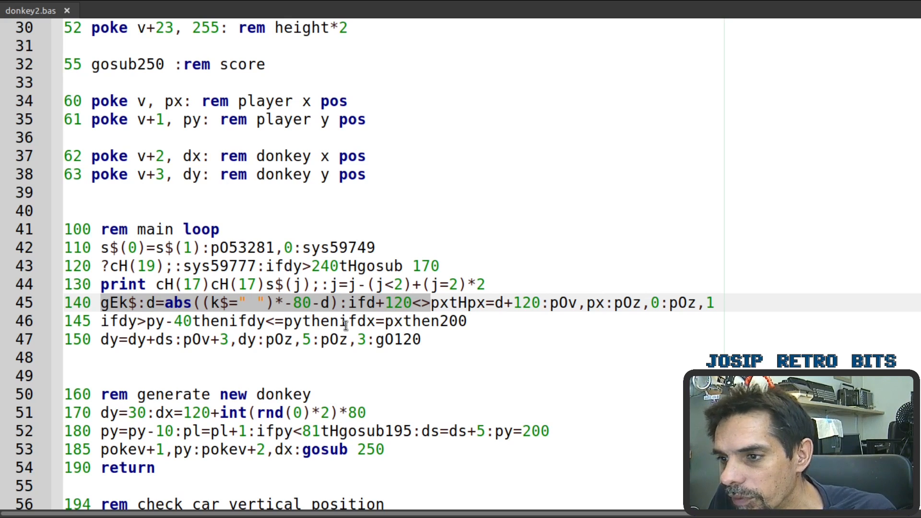
pyautogui.tripleClick(346, 324)
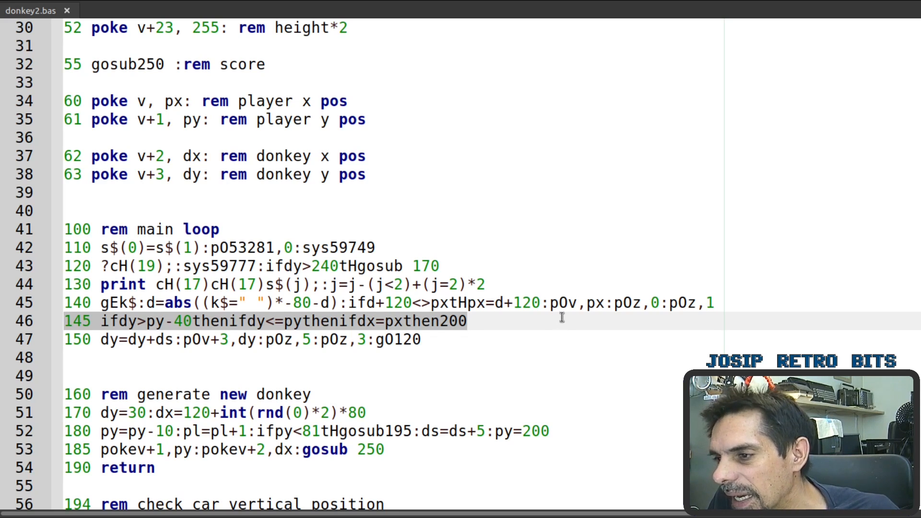
pyautogui.doubleClick(425, 321)
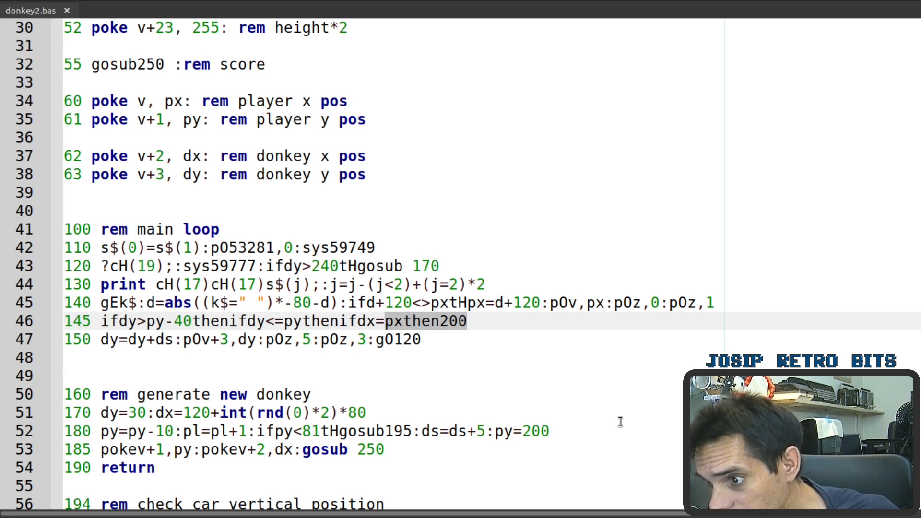
pyautogui.click(488, 325)
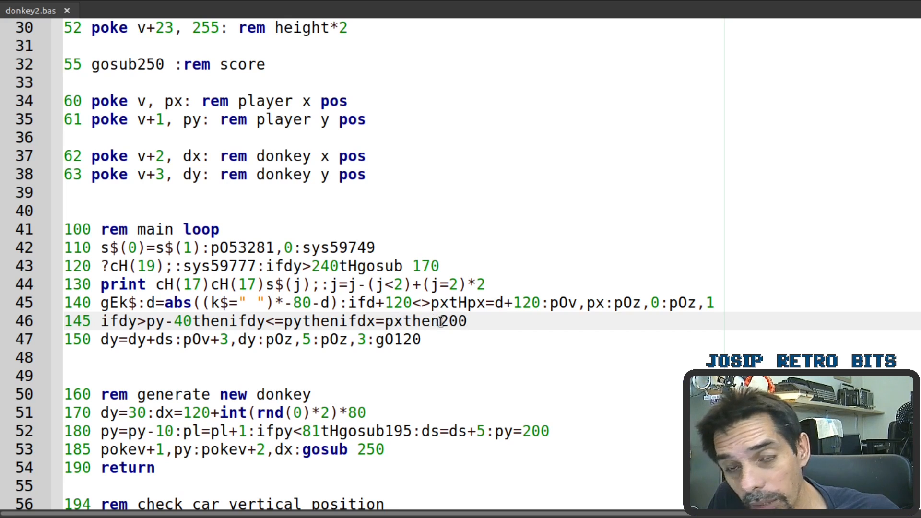
pyautogui.scroll(-4, 236, 281)
pyautogui.scroll(-11, 235, 280)
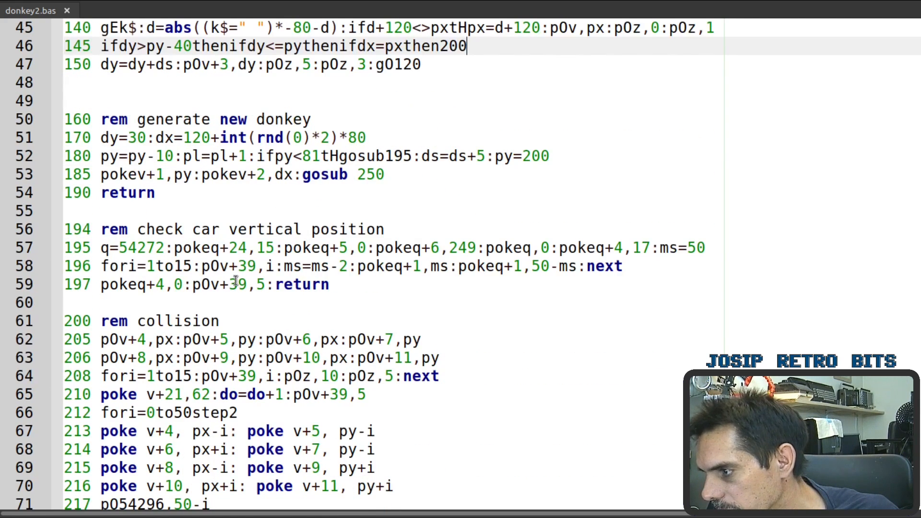
pyautogui.scroll(-4, 236, 280)
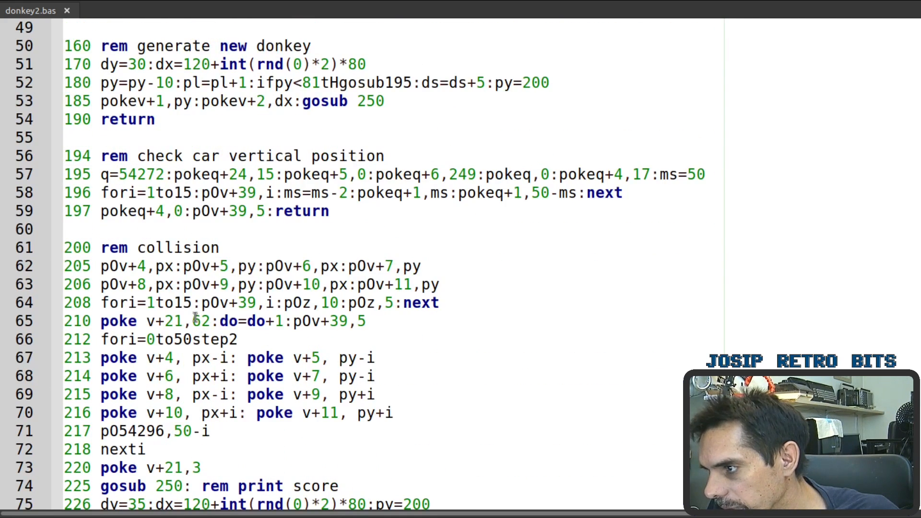
pyautogui.scroll(-4, 197, 321)
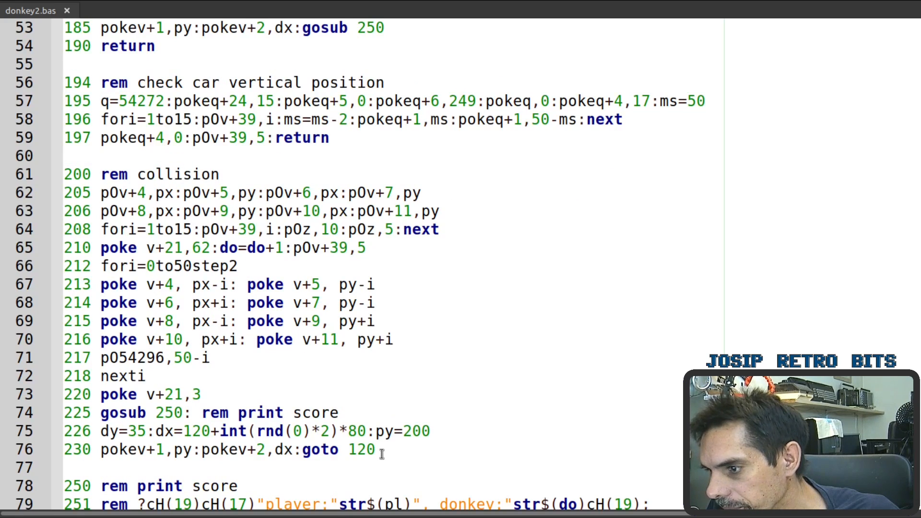
pyautogui.moveTo(381, 378)
pyautogui.mouseDown()
pyautogui.moveTo(49, 289)
pyautogui.moveTo(62, 174)
pyautogui.mouseUp()
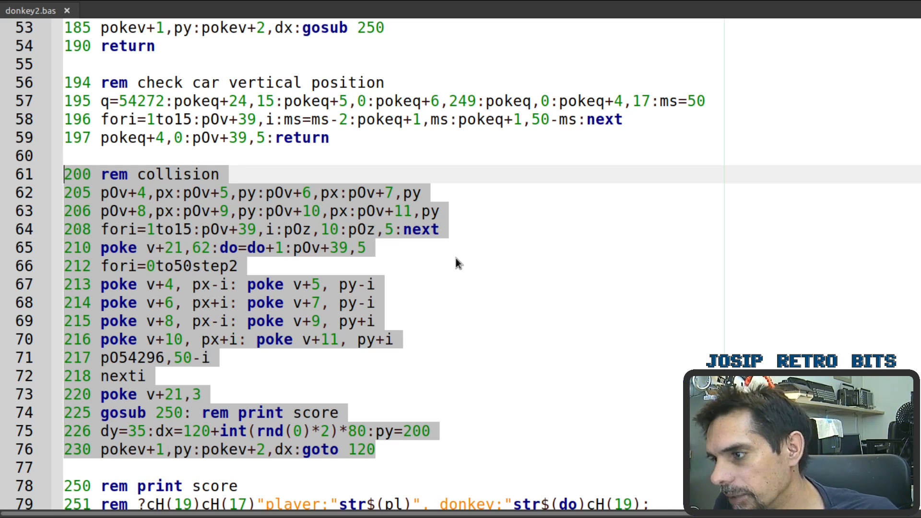
pyautogui.click(456, 259)
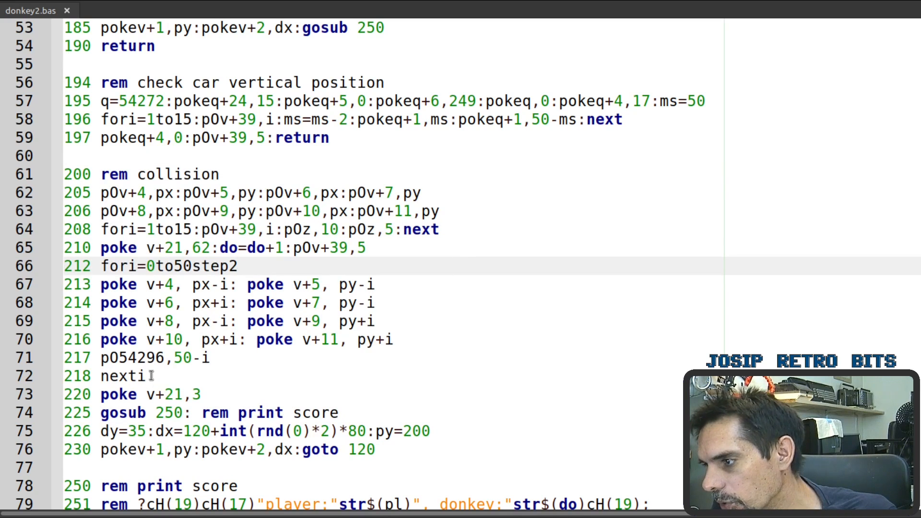
pyautogui.moveTo(151, 376); pyautogui.dragTo(41, 264)
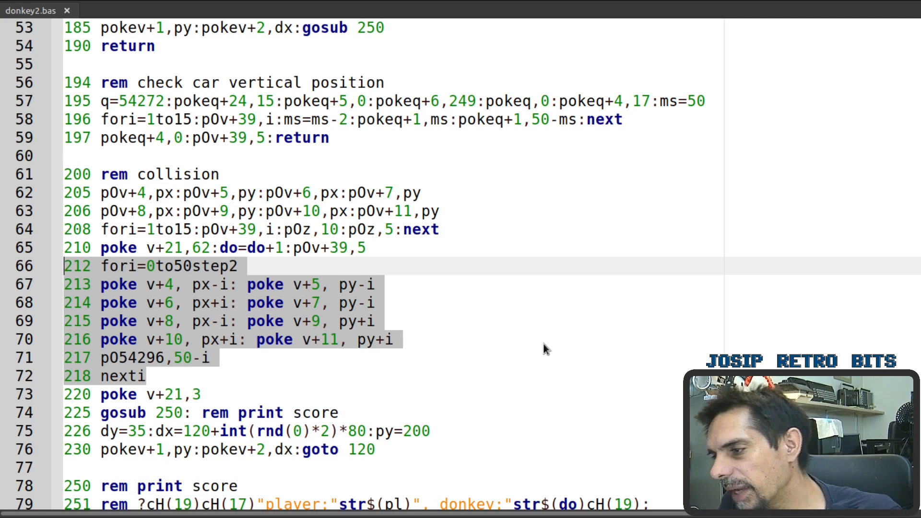
pyautogui.click(209, 394)
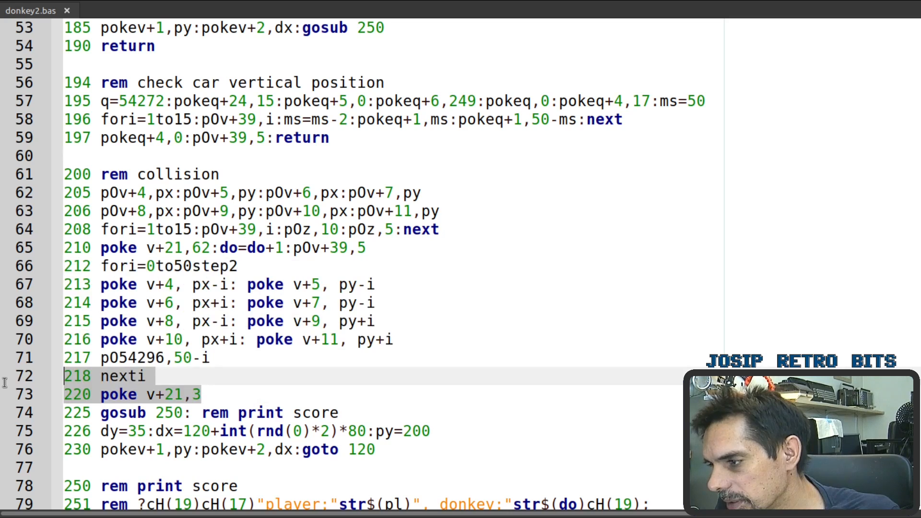
pyautogui.hotkey('shift', 'Home')
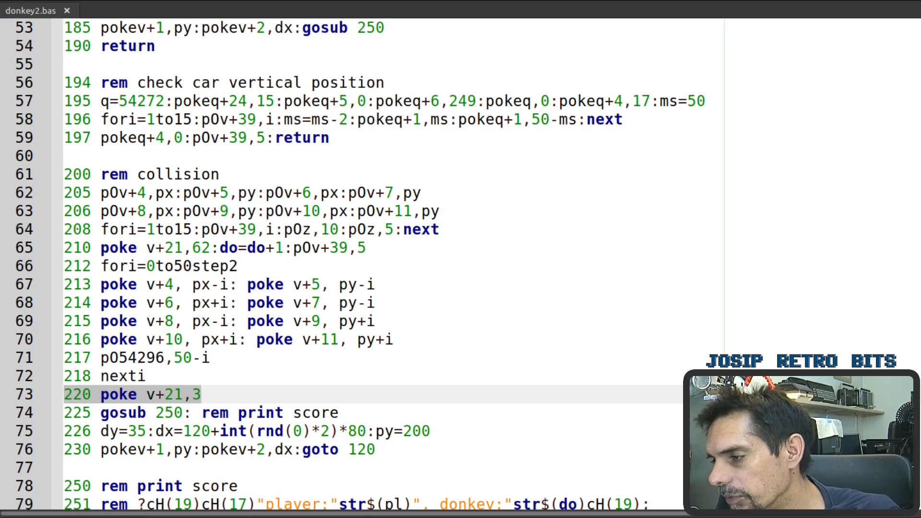
pyautogui.click(188, 412)
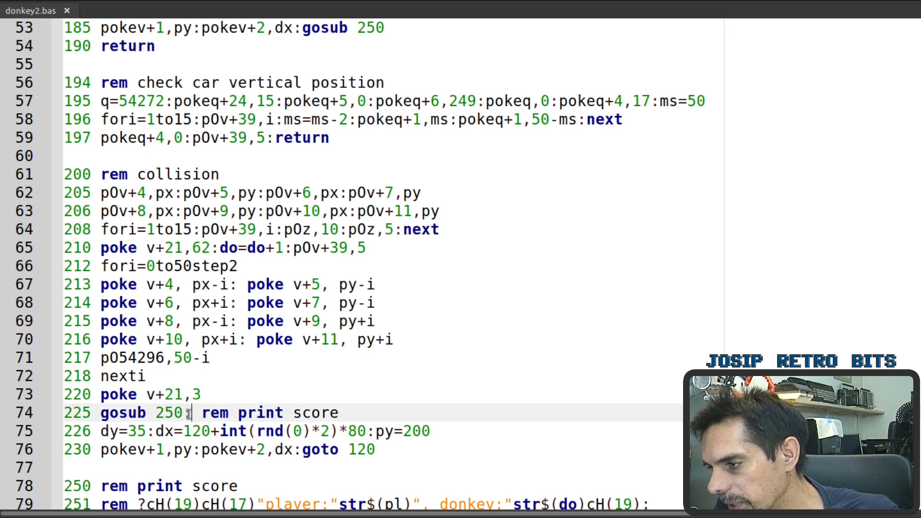
pyautogui.doubleClick(173, 412)
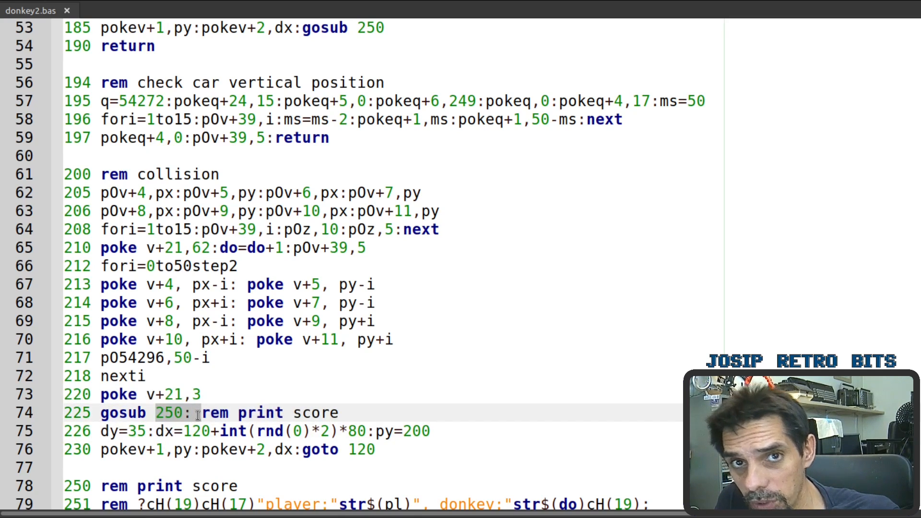
pyautogui.click(318, 395)
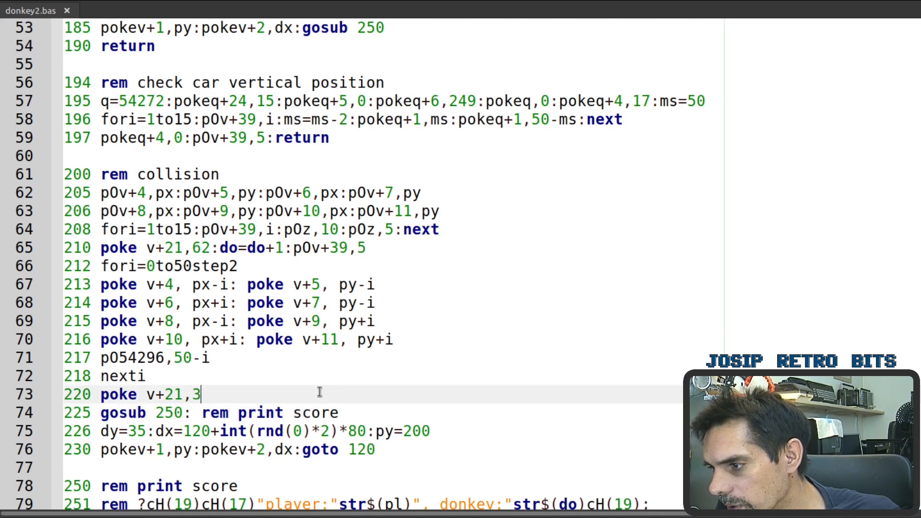
pyautogui.scroll(-1, 319, 394)
pyautogui.moveTo(376, 375); pyautogui.dragTo(63, 357)
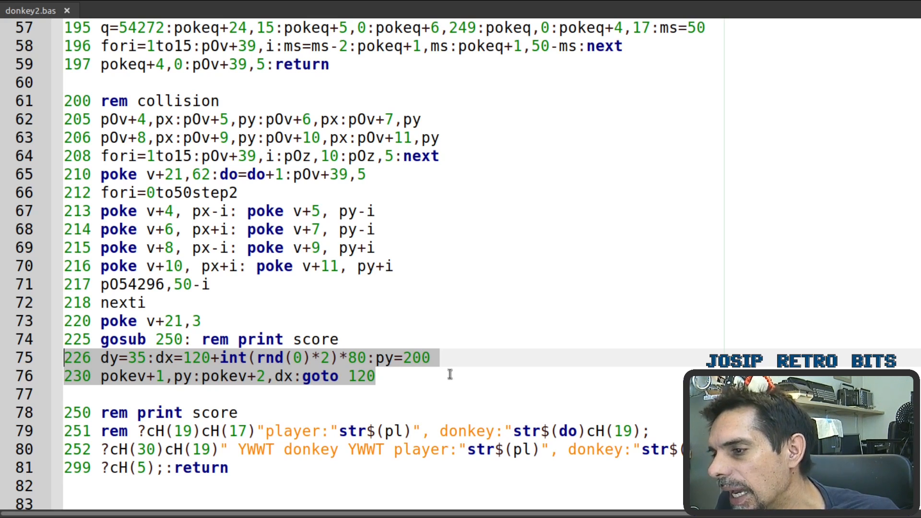
pyautogui.click(393, 376)
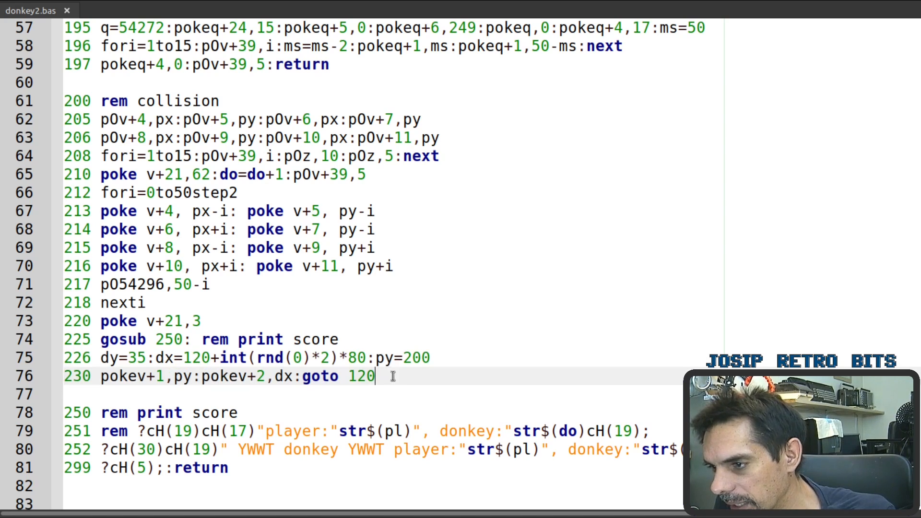
pyautogui.moveTo(376, 376); pyautogui.dragTo(303, 376)
pyautogui.scroll(7, 381, 382)
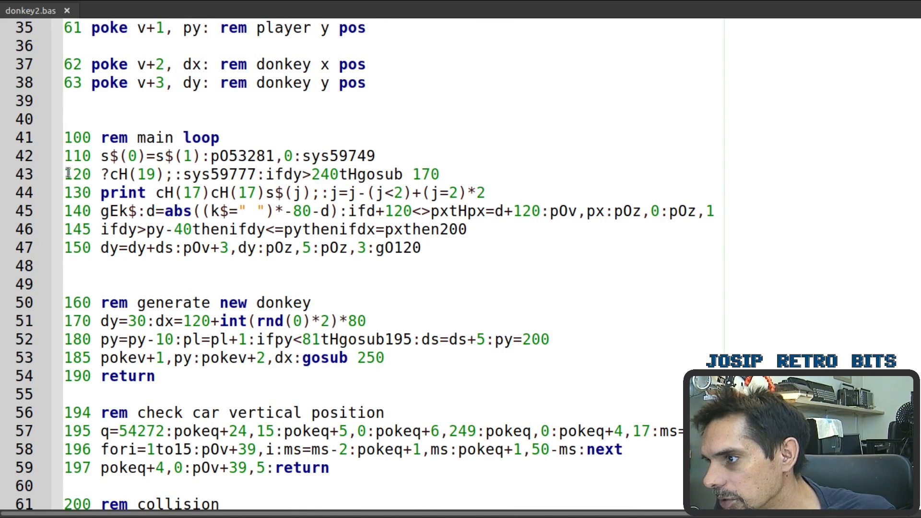
# Highlight the main loop lines 120–150 and the ifdy>240 then gosub 170 check on line 120.
pyautogui.moveTo(67, 175); pyautogui.dragTo(484, 244)
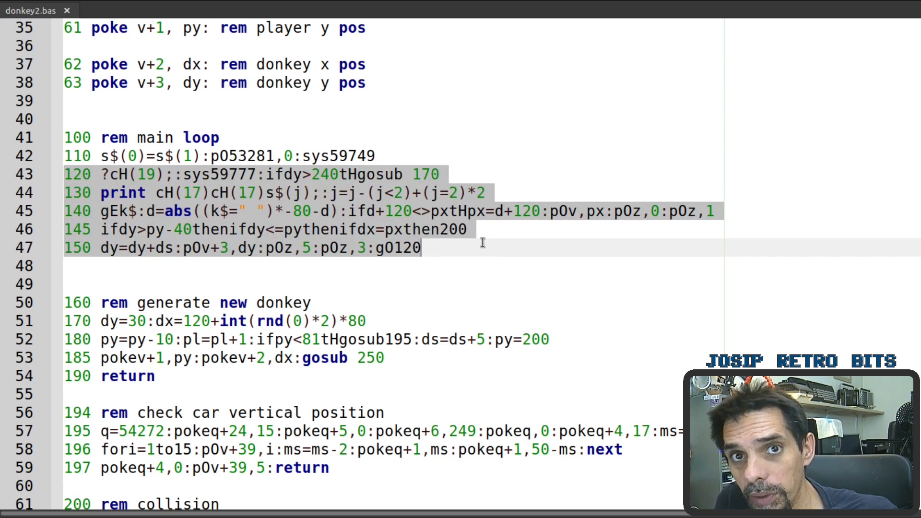
pyautogui.click(483, 243)
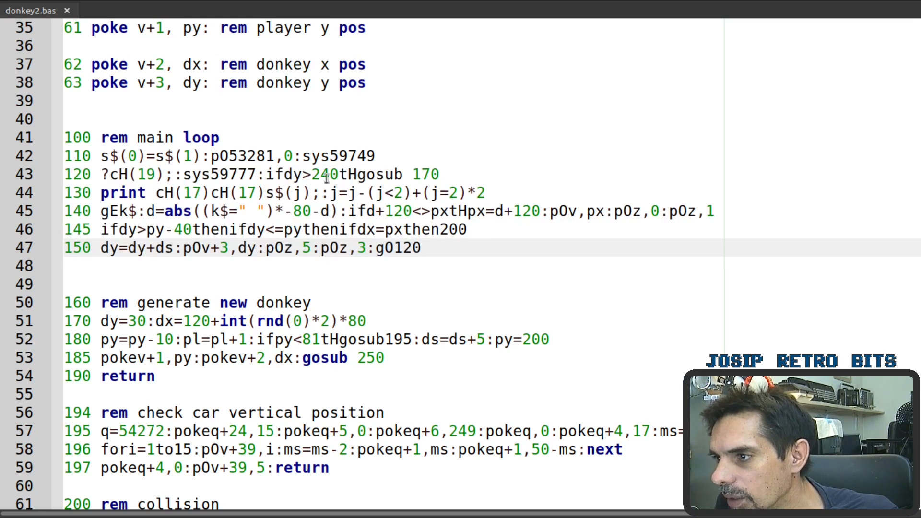
pyautogui.moveTo(267, 174); pyautogui.dragTo(440, 174)
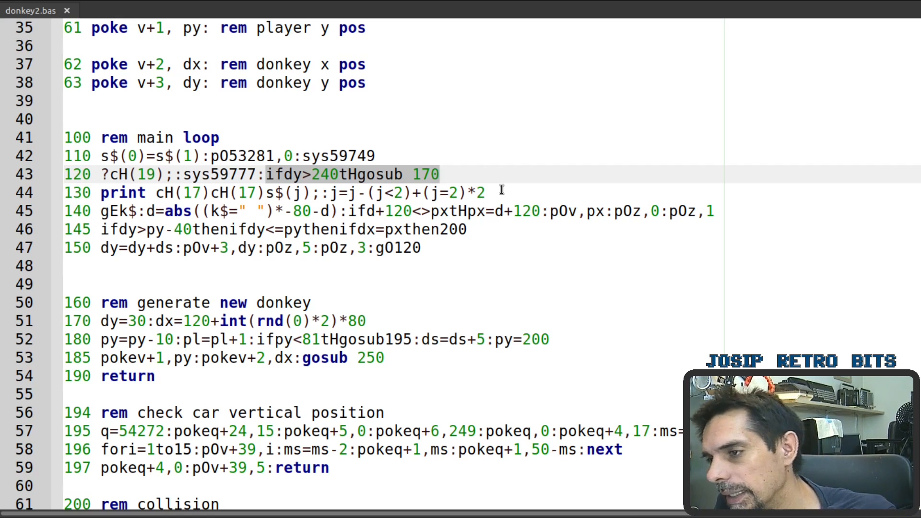
# Highlight the new-donkey routine, lines 170 to 185.
pyautogui.click(155, 377)
pyautogui.press('Home')
pyautogui.hotkey('shift', 'Up')
pyautogui.hotkey('shift', 'Up')
pyautogui.hotkey('shift', 'Up')
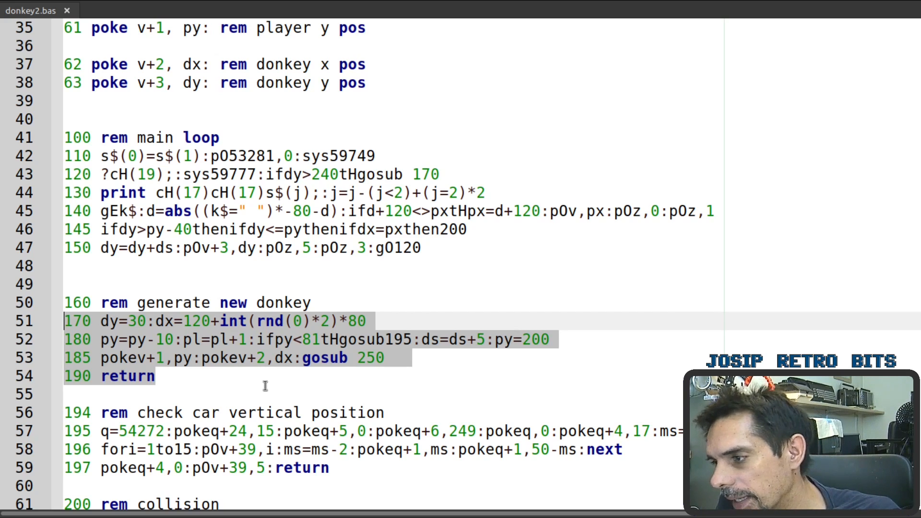
pyautogui.click(183, 339)
# Highlight pl=pl+1 and the speed-up condition on line 180.
pyautogui.moveTo(183, 339); pyautogui.dragTo(256, 340)
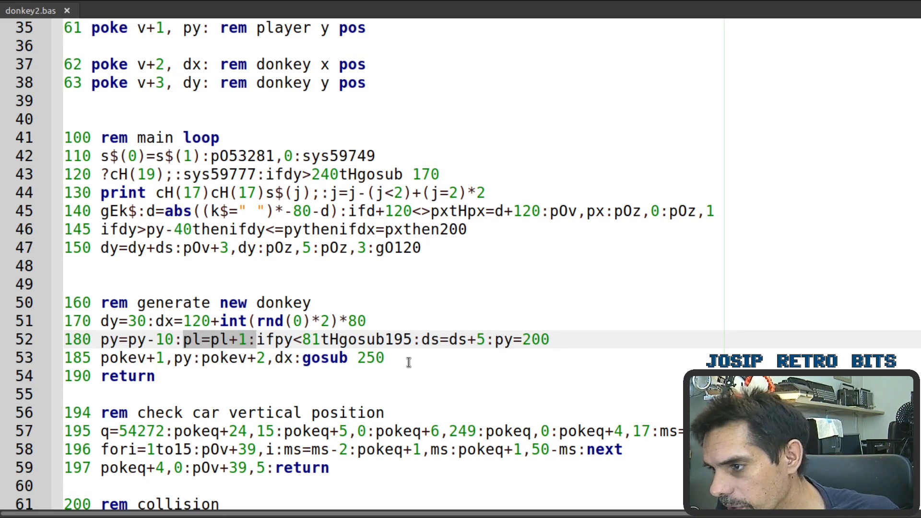
pyautogui.click(277, 345)
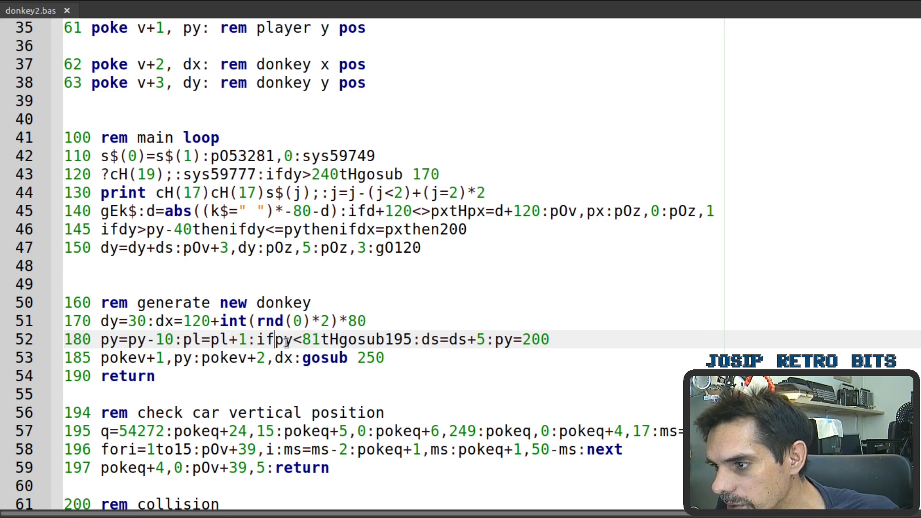
pyautogui.moveTo(256, 340); pyautogui.dragTo(624, 346)
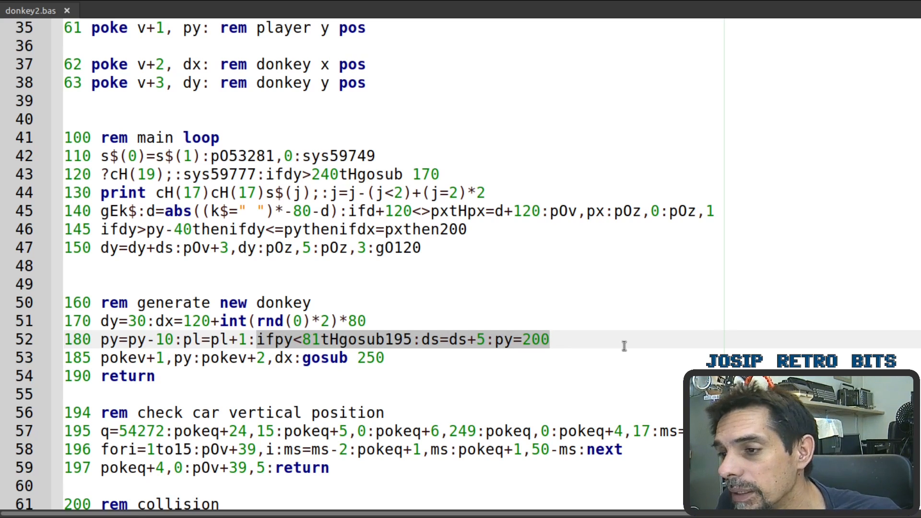
pyautogui.scroll(-1, 624, 346)
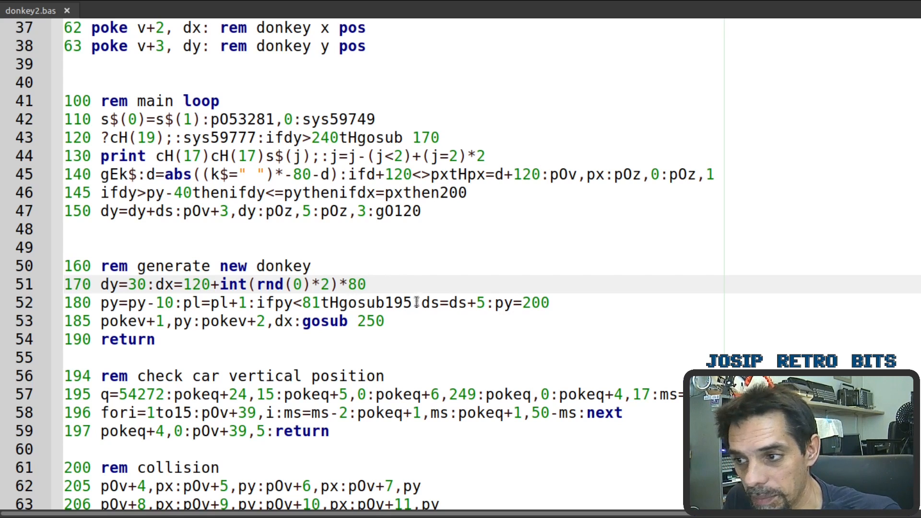
pyautogui.scroll(-20, 396, 317)
# Highlight the sprite DATA lines 550–565, then the first sprite's 550–555 and second sprite's 560–565 separately.
pyautogui.moveTo(218, 467); pyautogui.dragTo(65, 248)
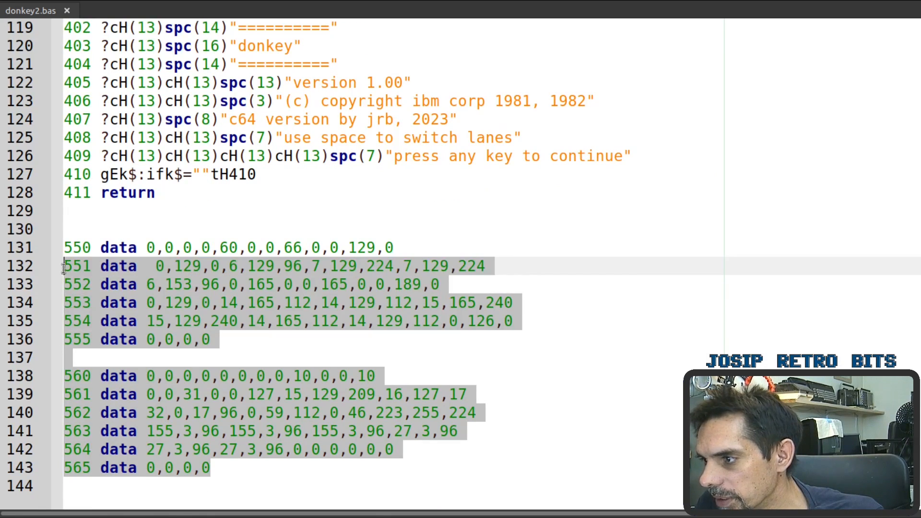
pyautogui.click(194, 284)
pyautogui.moveTo(213, 340); pyautogui.dragTo(64, 229)
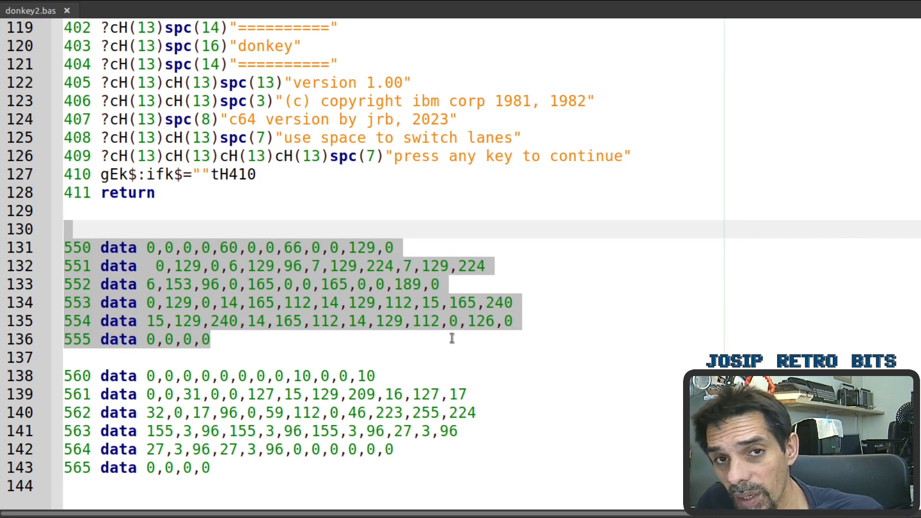
pyautogui.moveTo(212, 468); pyautogui.dragTo(49, 380)
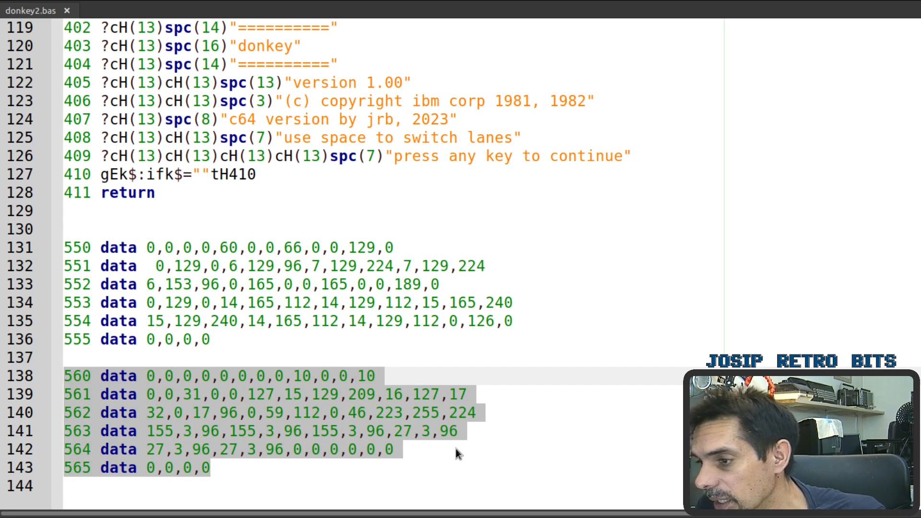
pyautogui.click(446, 376)
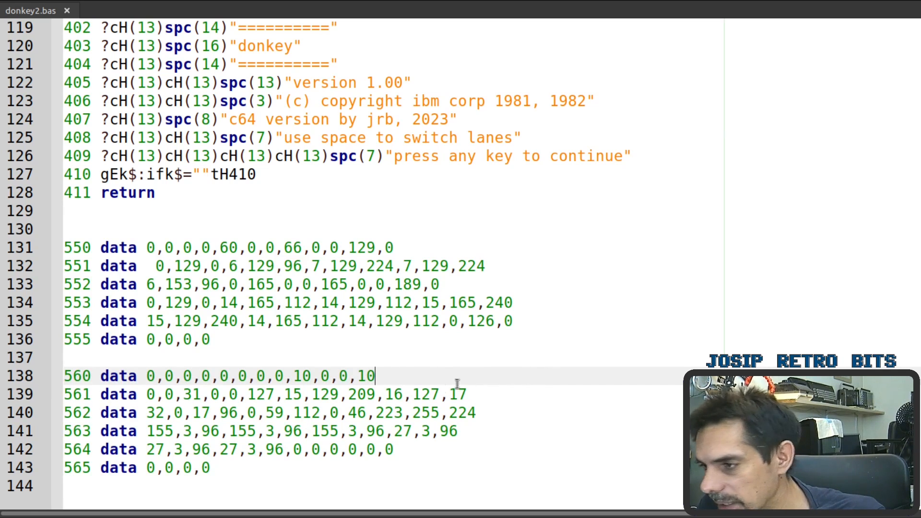
pyautogui.scroll(5, 433, 394)
pyautogui.scroll(5, 433, 394)
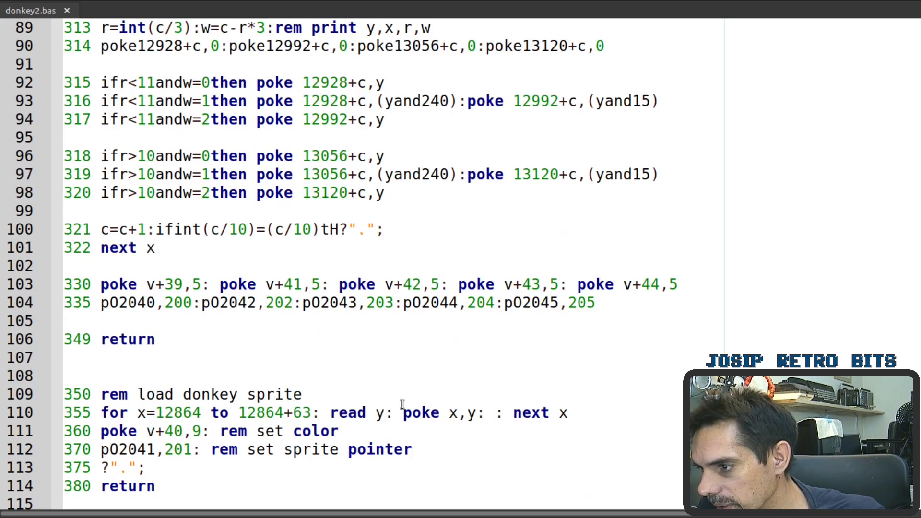
pyautogui.scroll(5, 401, 404)
pyautogui.scroll(5, 402, 404)
pyautogui.scroll(10, 402, 405)
pyautogui.scroll(5, 401, 405)
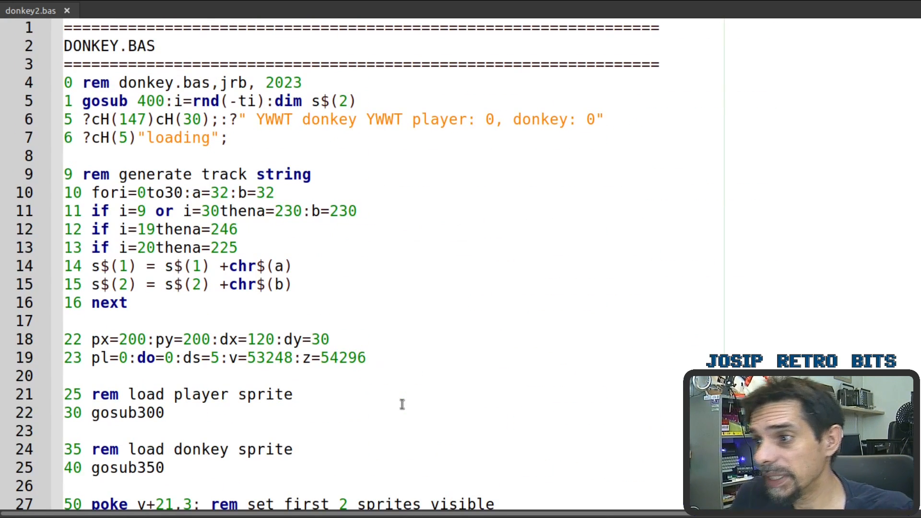